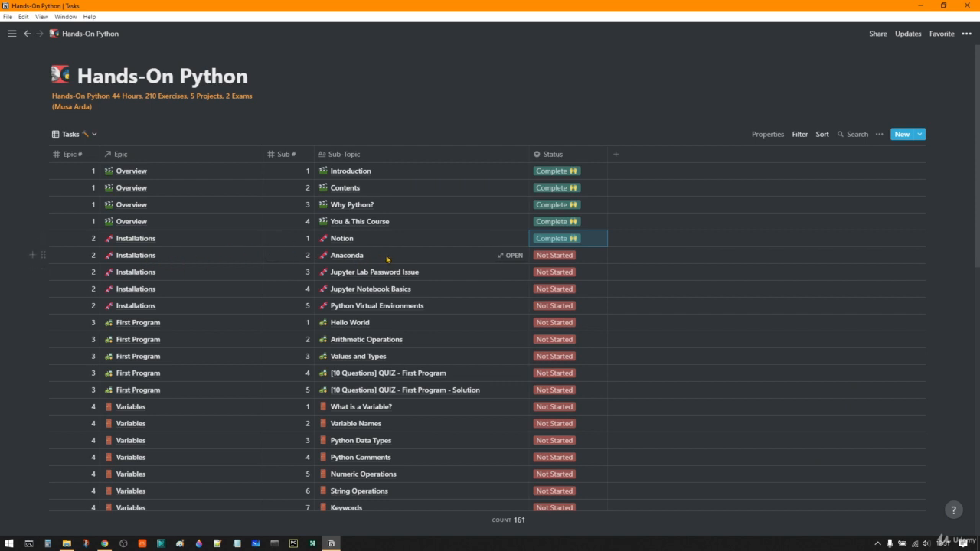
Step: View the Anaconda task page of the Installations epic, then close it and minimise the course tracker
click(508, 256)
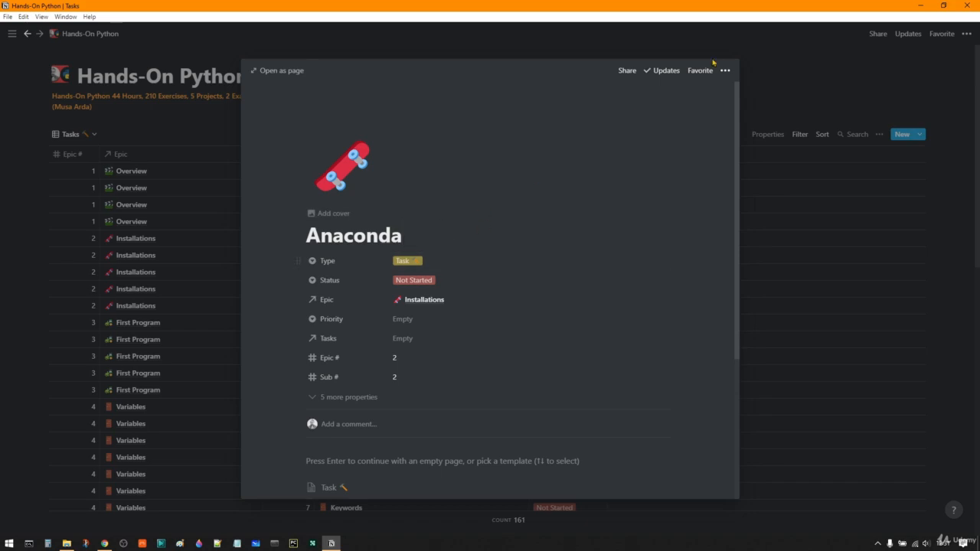
click(784, 72)
click(921, 6)
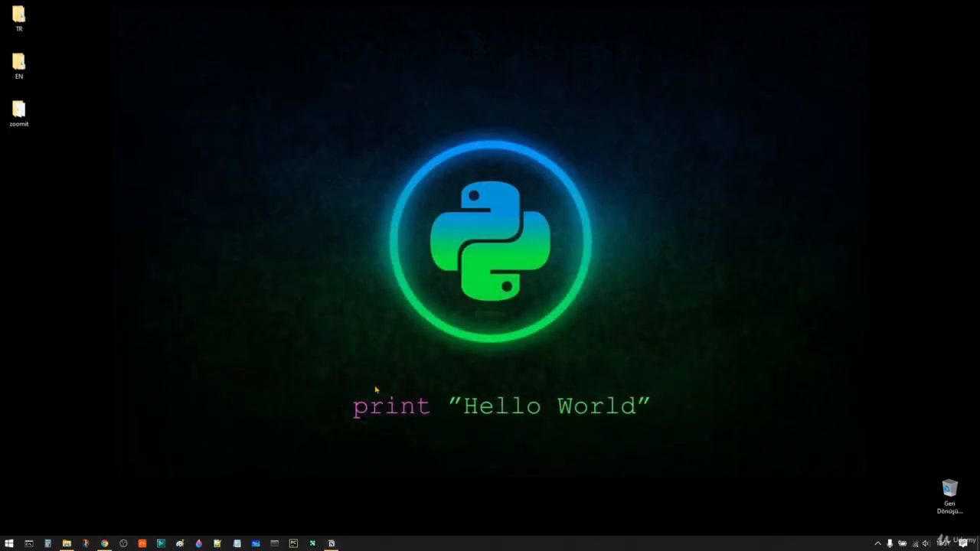
Step: Switch to Chrome, open the Anaconda website from the search results, accept its cookies and go to the Individual Edition product page
click(104, 543)
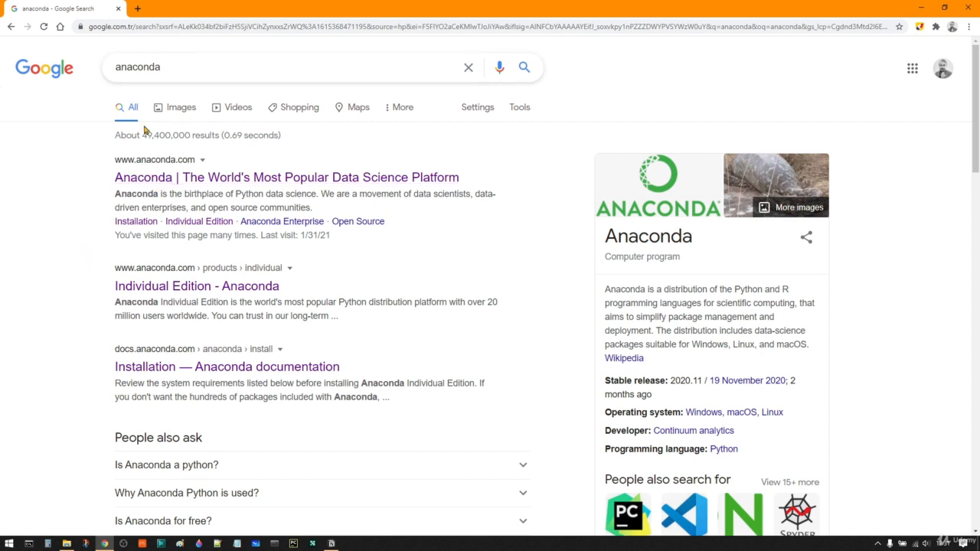
click(239, 184)
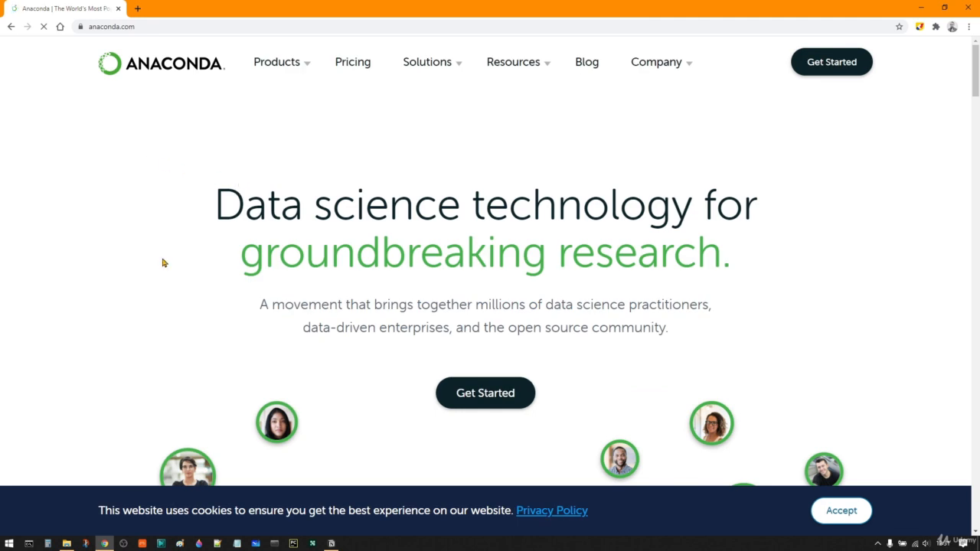
scroll(582, 245, down, 2)
scroll(581, 245, up, 2)
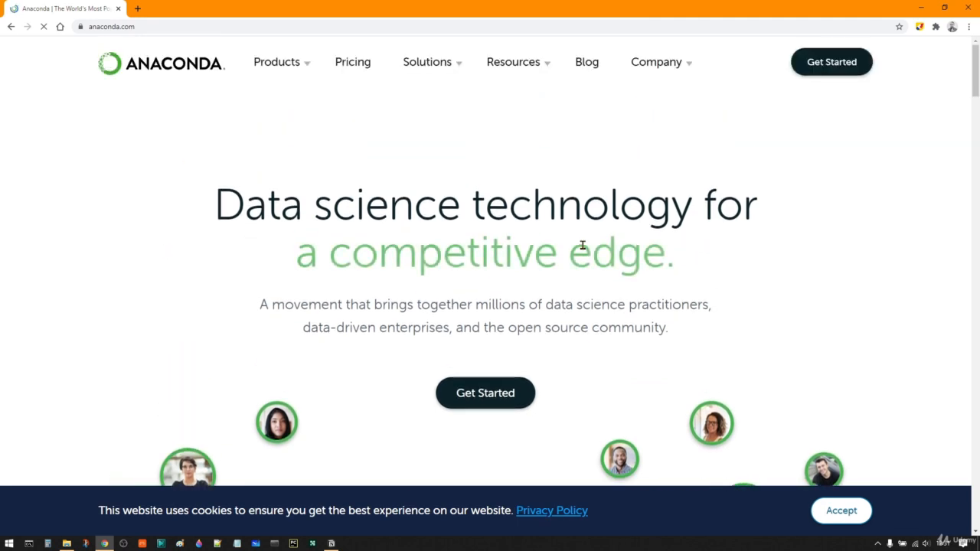
click(841, 510)
click(304, 62)
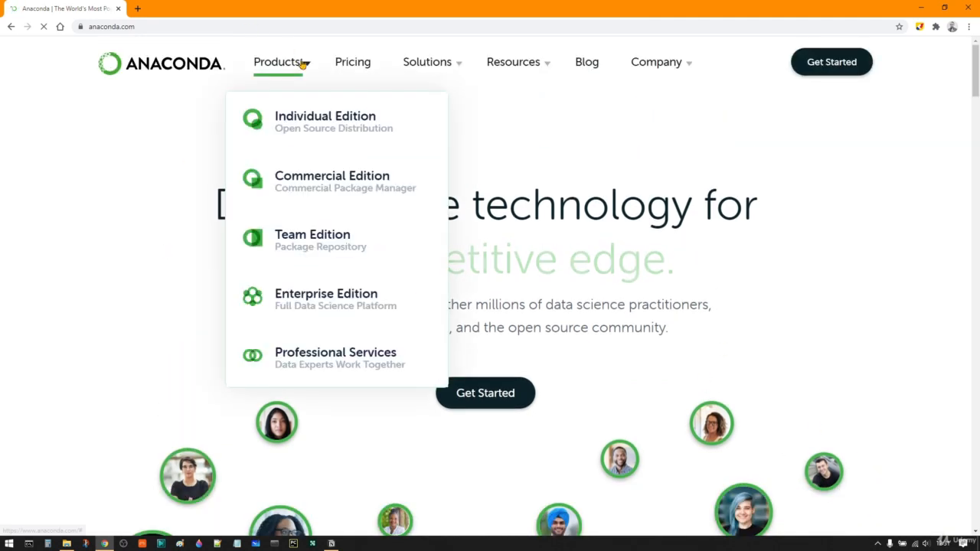
click(319, 128)
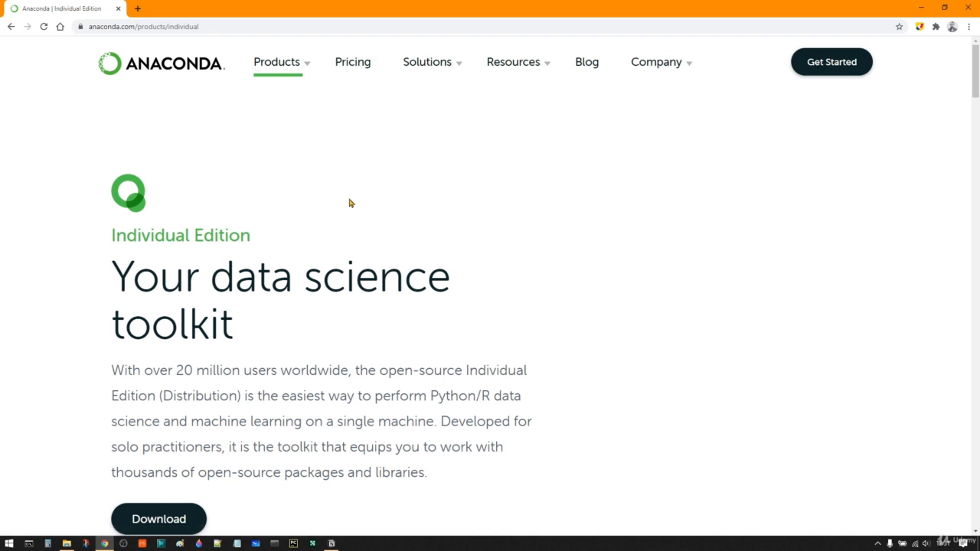
Step: Download the Windows 64-Bit Graphical Installer for Python 3.8 from the Anaconda Installers section
scroll(349, 203, down, 2)
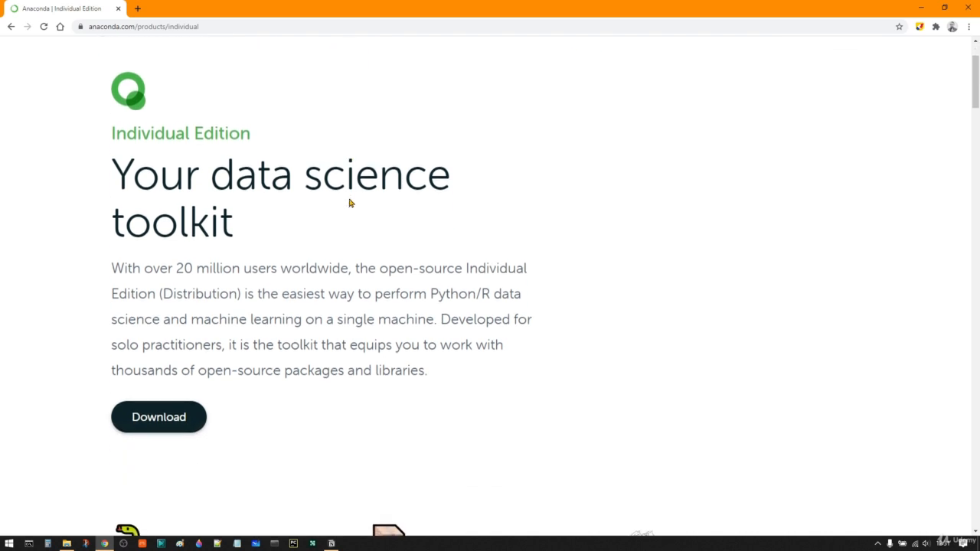
scroll(293, 160, down, 1)
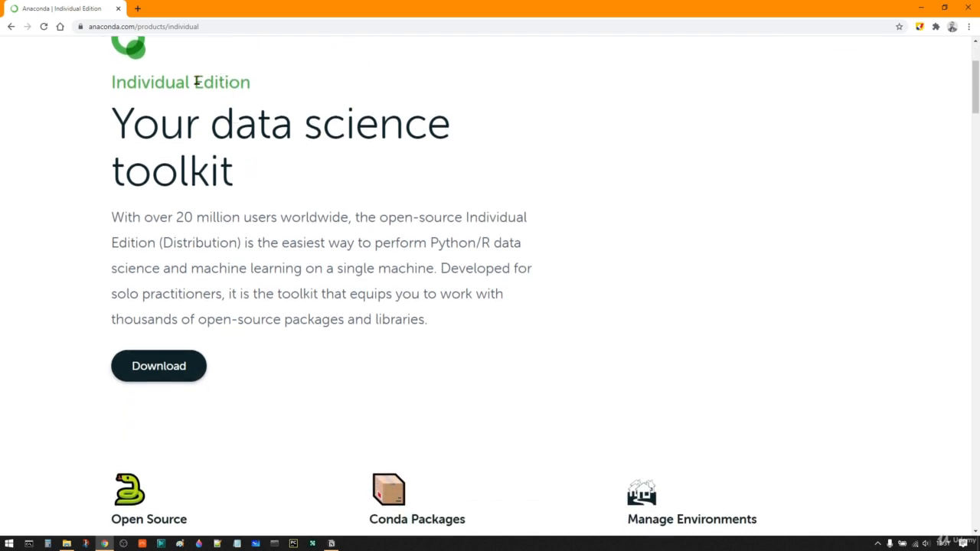
scroll(165, 371, down, 6)
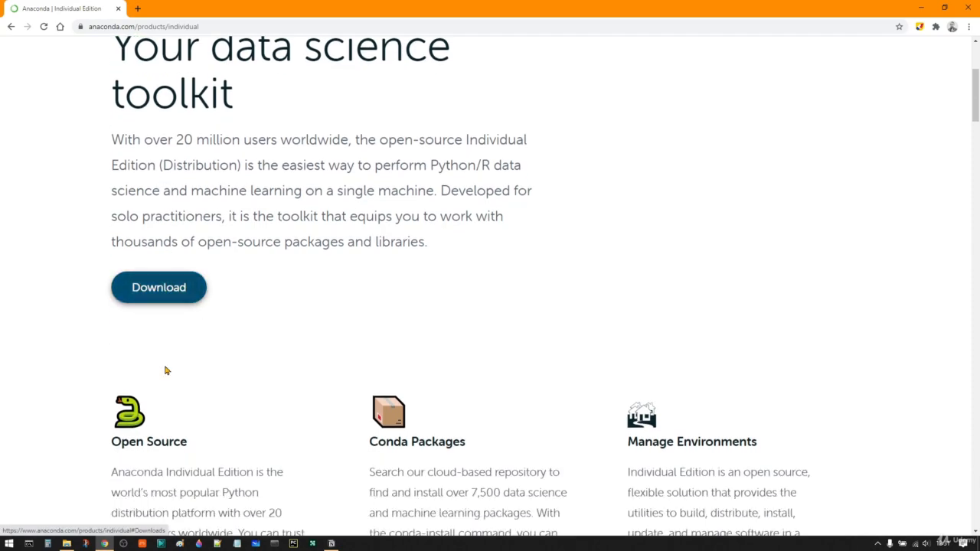
scroll(165, 371, down, 10)
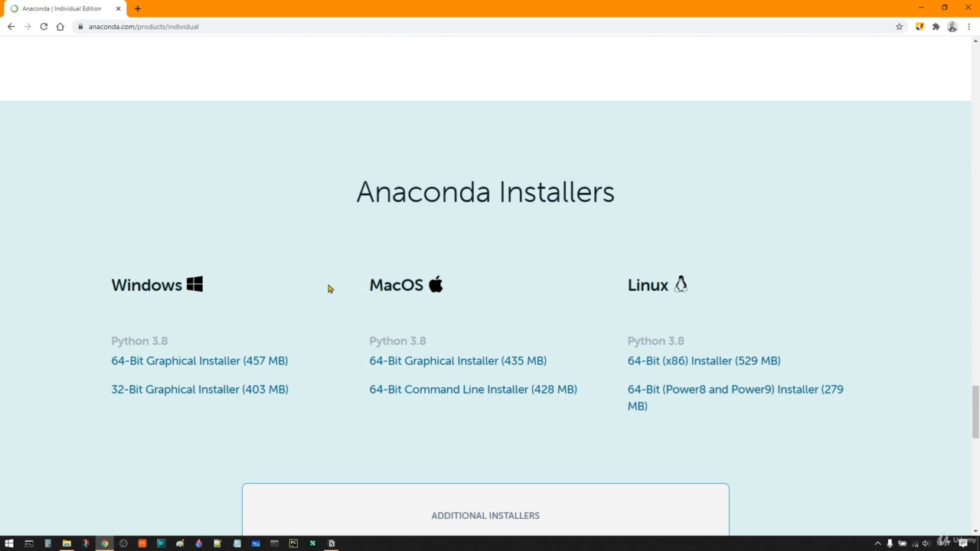
double_click(401, 290)
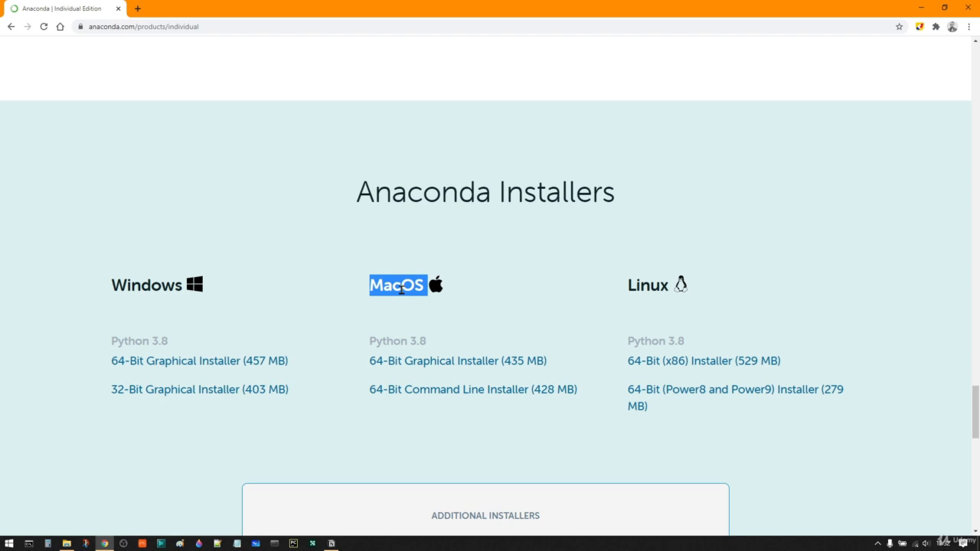
double_click(653, 285)
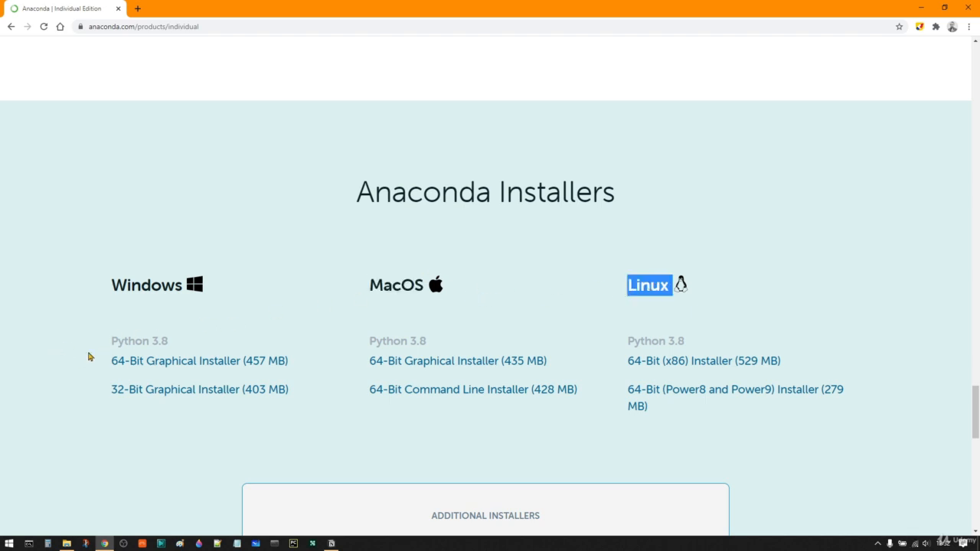
click(188, 367)
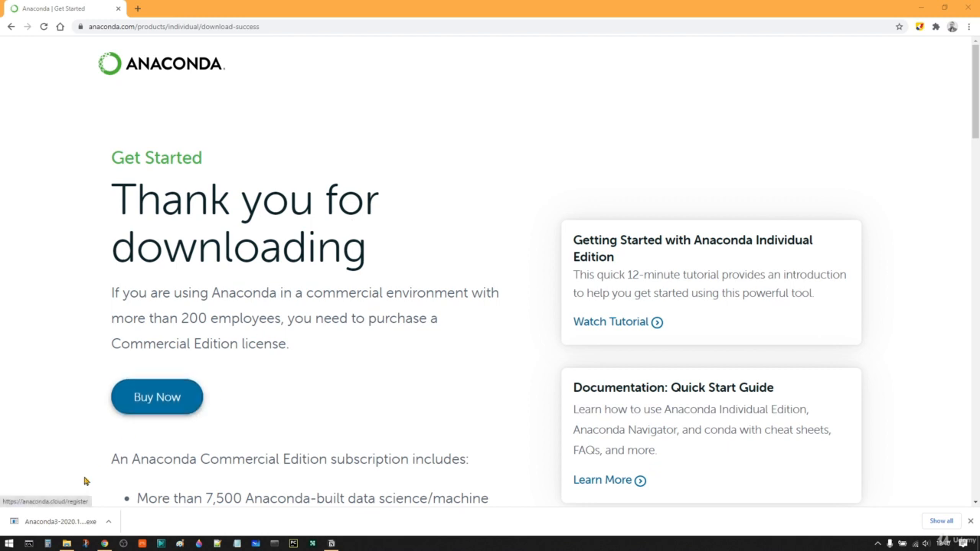
Step: Launch the downloaded Anaconda3 installer, minimise the browser and move the setup window higher on the desktop
click(65, 523)
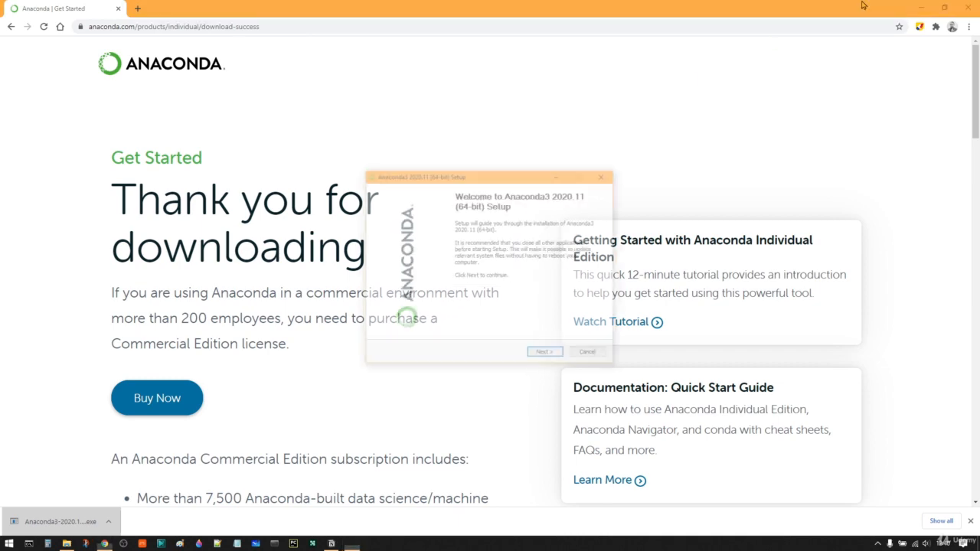
click(922, 7)
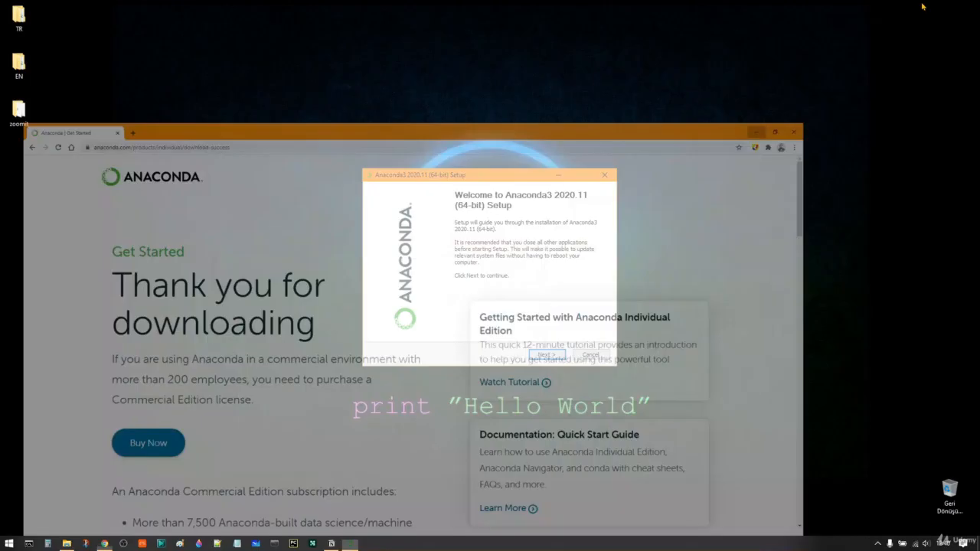
drag(505, 181, 517, 130)
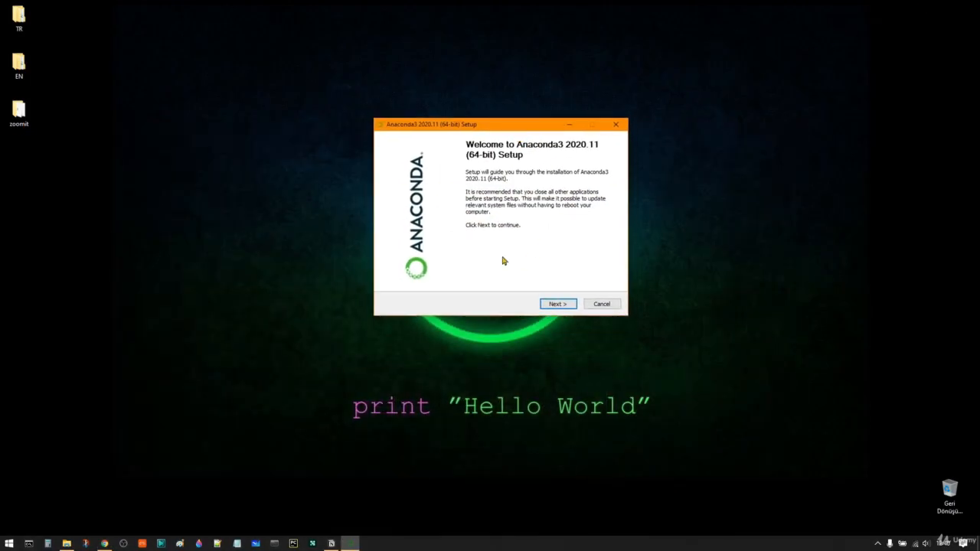
Step: Accept the Anaconda3 license agreement and choose to install for Just Me in the default destination folder
click(556, 304)
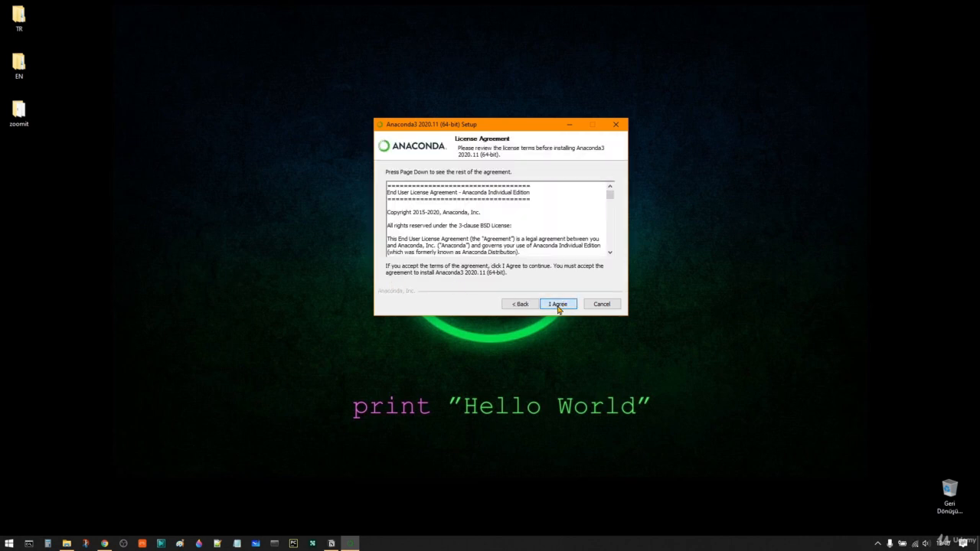
click(560, 304)
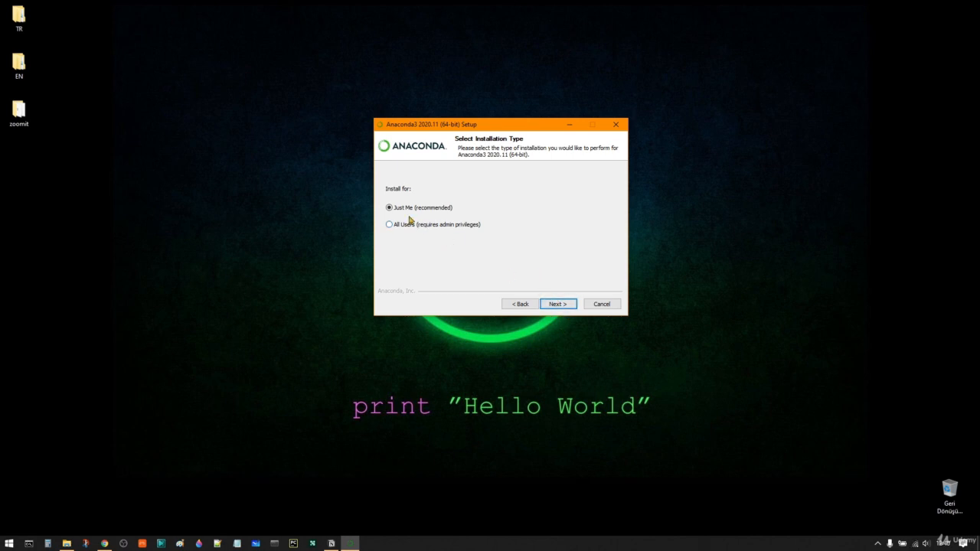
click(564, 305)
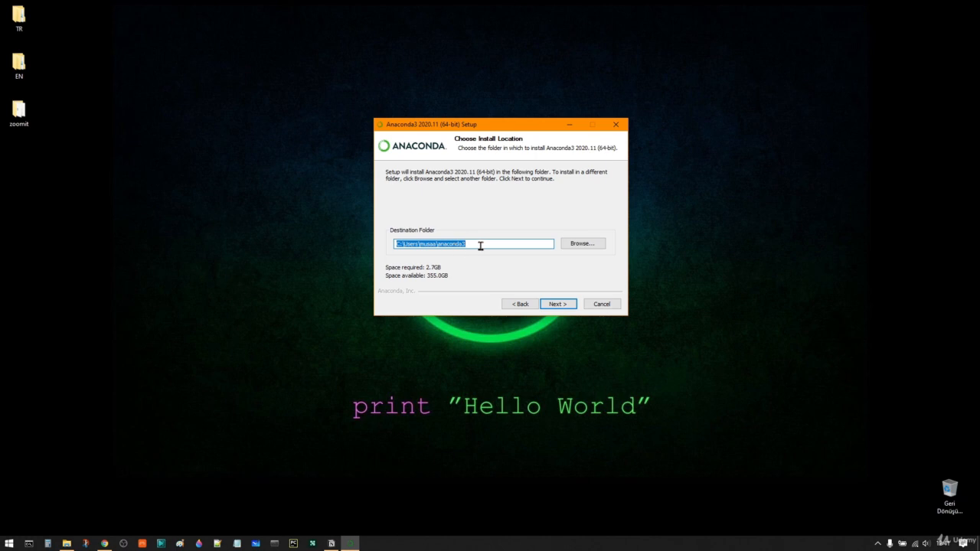
click(558, 304)
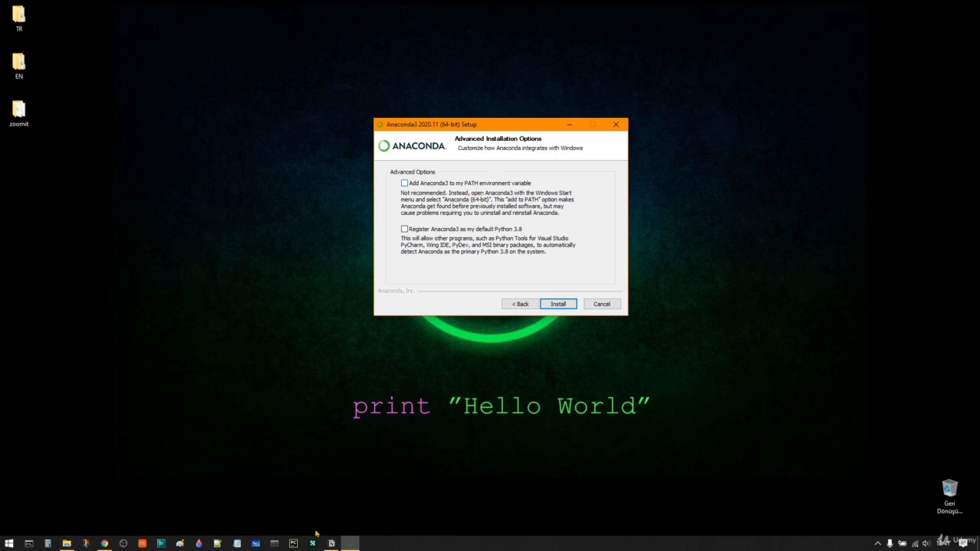
Step: Open Command Prompt and run conda --version to check for an existing conda installation
click(29, 543)
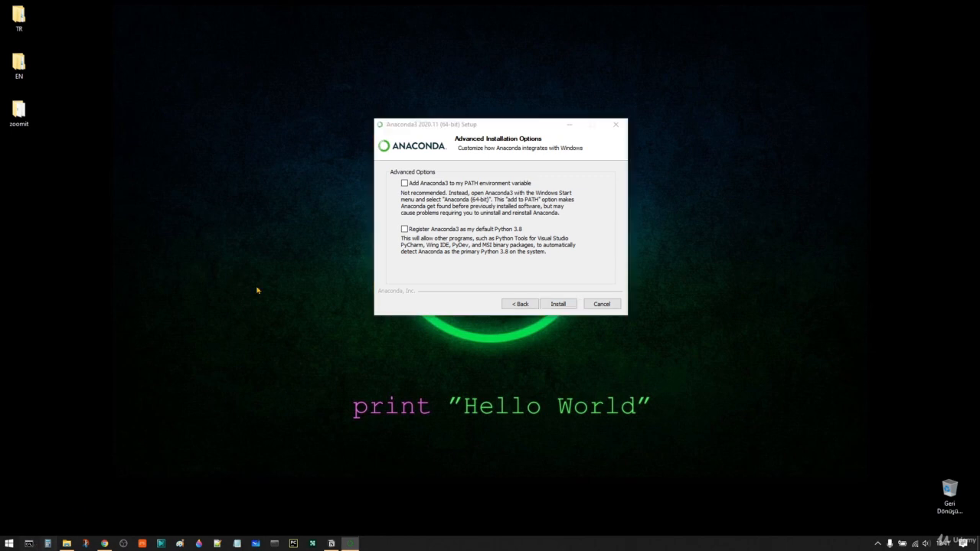
drag(288, 51, 497, 270)
text(cond)
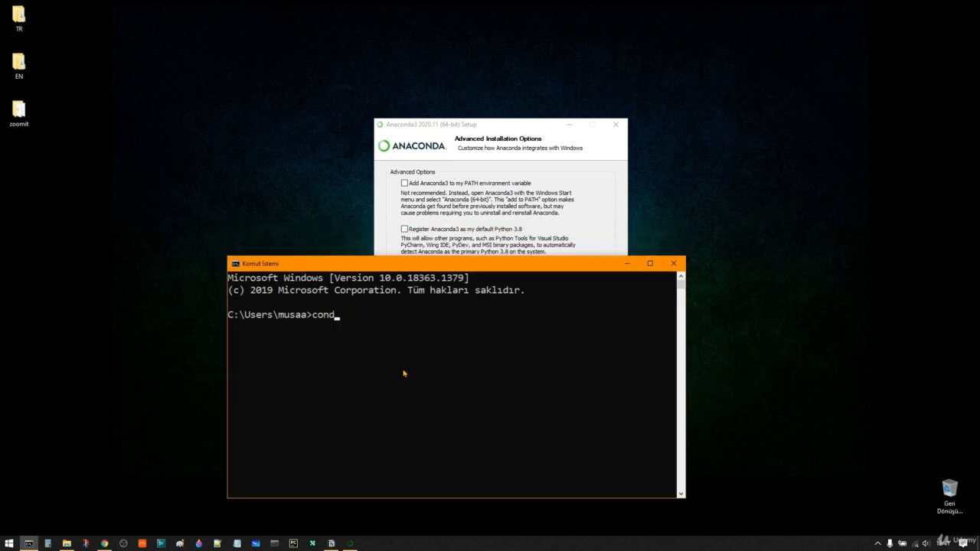
text(a --version)
key(Return)
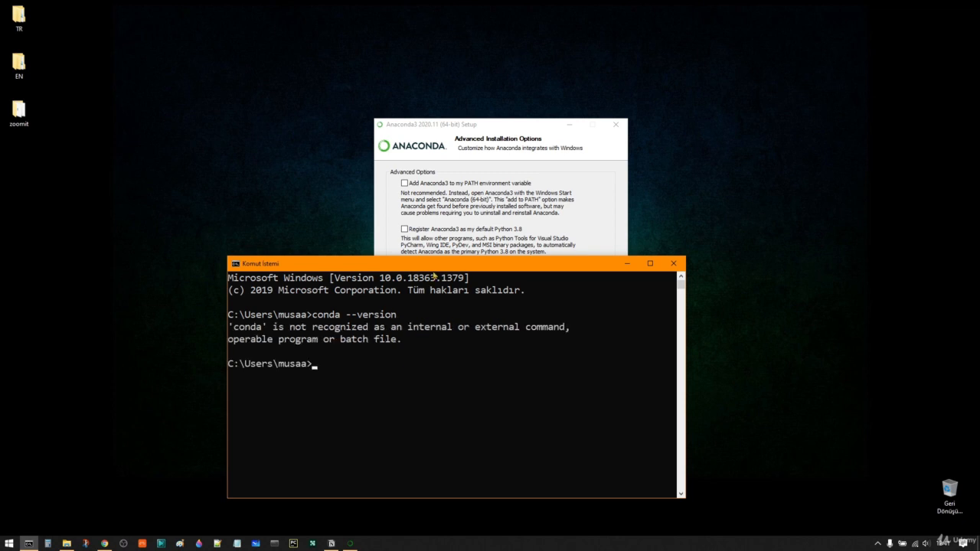
Step: Run python --version to check for an existing Python, review both commands' output and minimise Command Prompt
drag(433, 271, 437, 270)
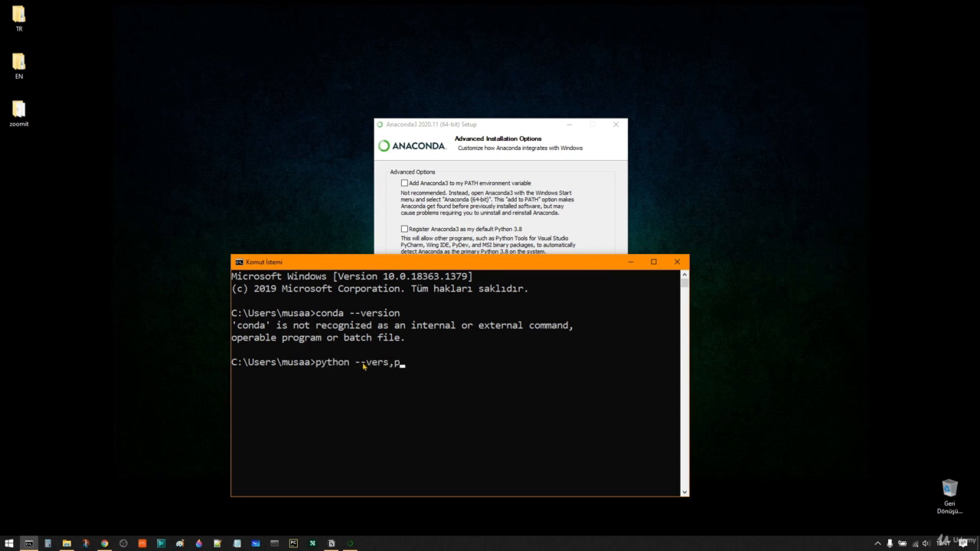
key(BackSpace)
key(BackSpace)
text(ion)
key(Return)
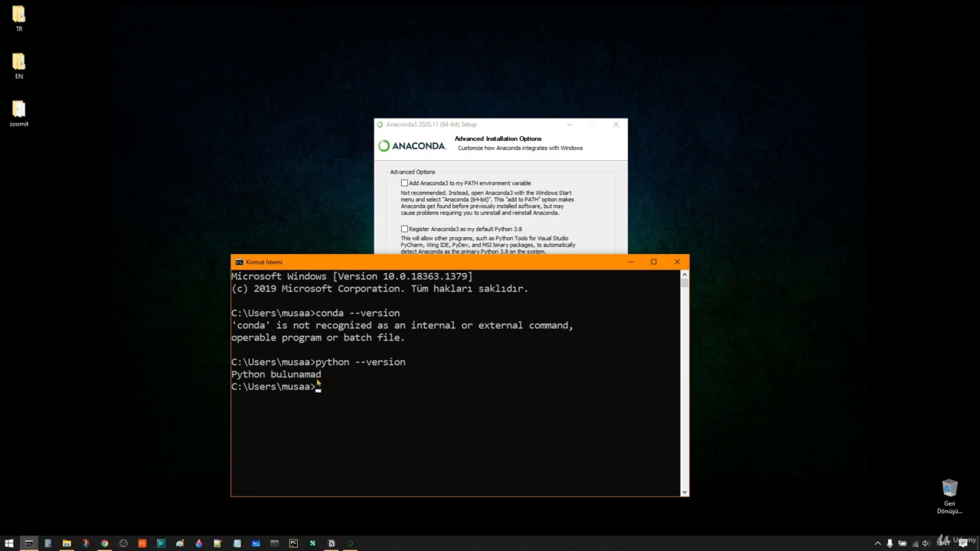
drag(326, 381, 236, 381)
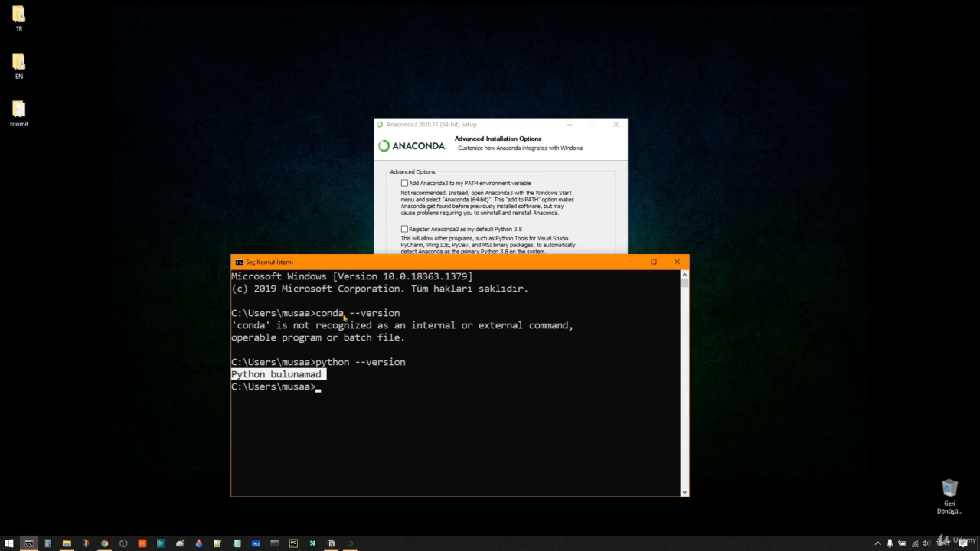
drag(344, 316, 316, 323)
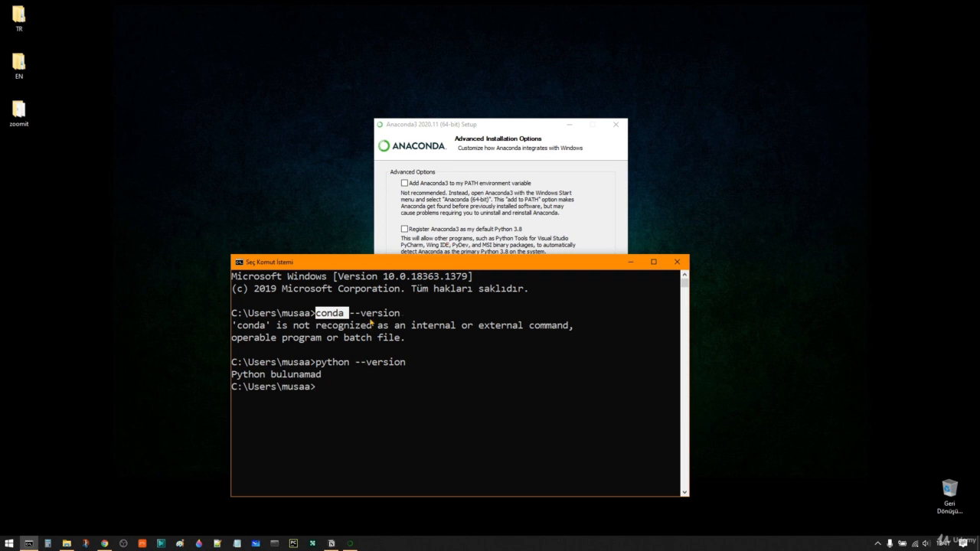
drag(416, 313, 317, 319)
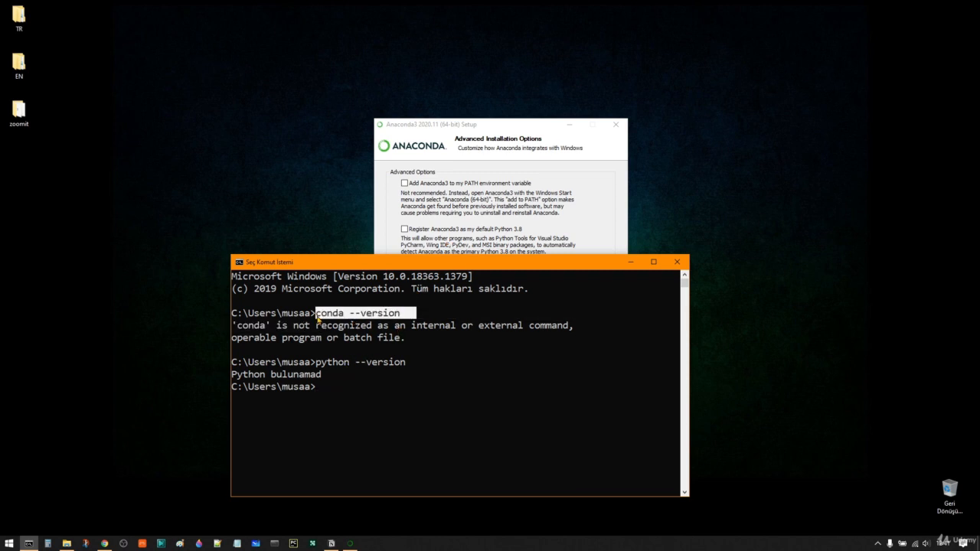
click(632, 264)
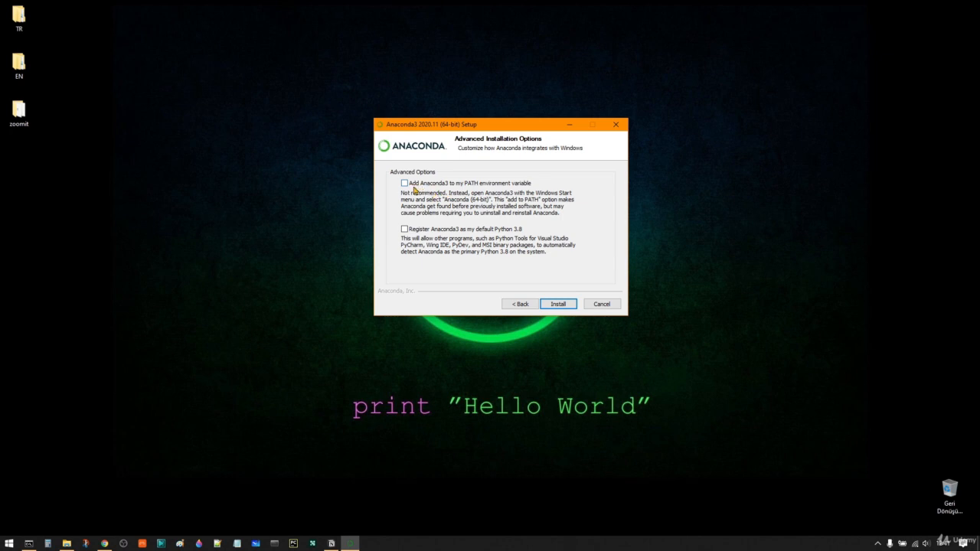
Step: Install Anaconda3 with it added to the PATH environment variable and registered as the default Python 3.8, accepting the existing-Python warning
click(404, 185)
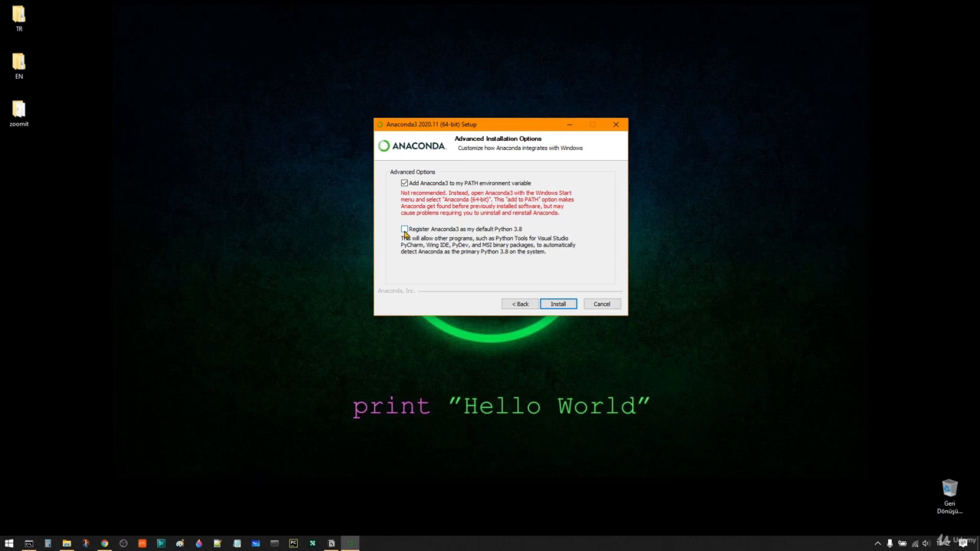
click(404, 230)
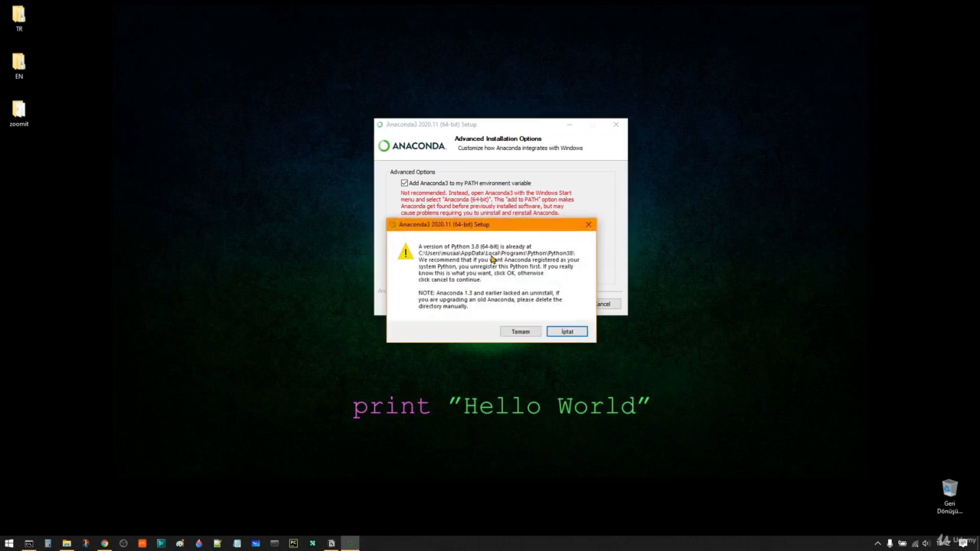
click(520, 331)
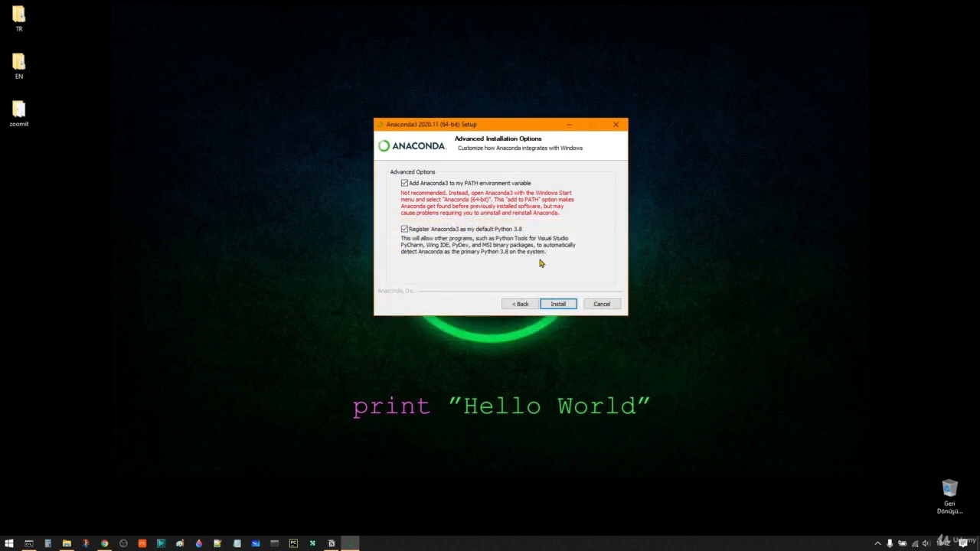
click(559, 305)
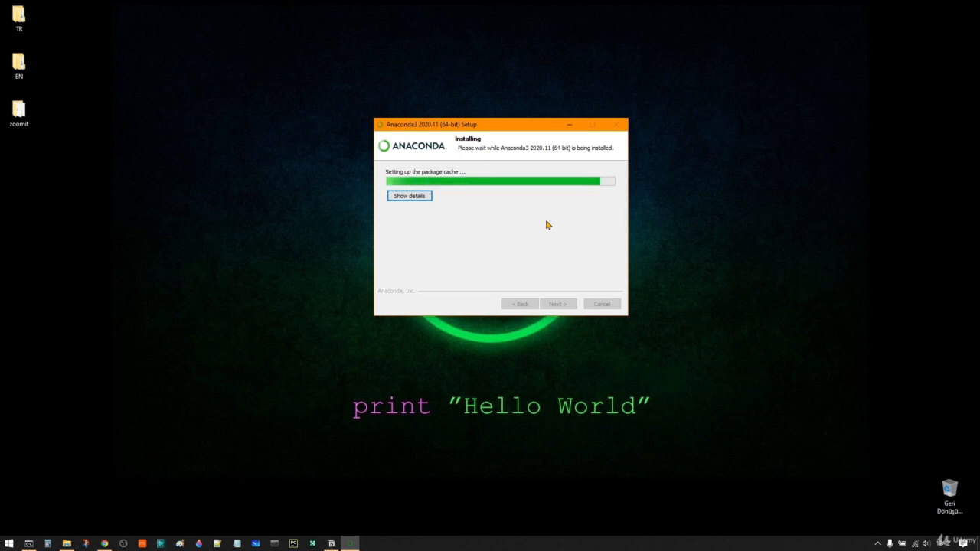
click(684, 457)
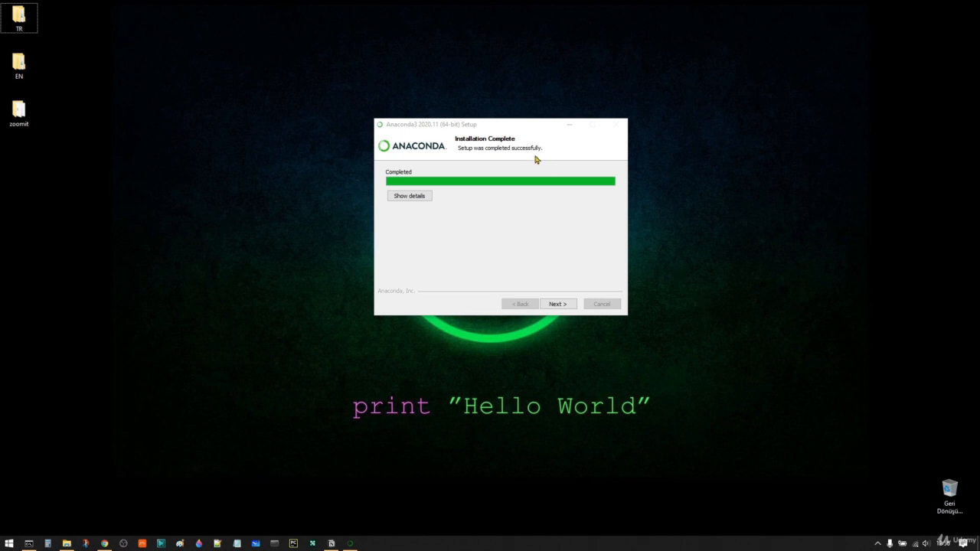
Step: Go through the remaining Anaconda3 setup pages, clear the Getting Started with Anaconda option and finish the installer
click(559, 304)
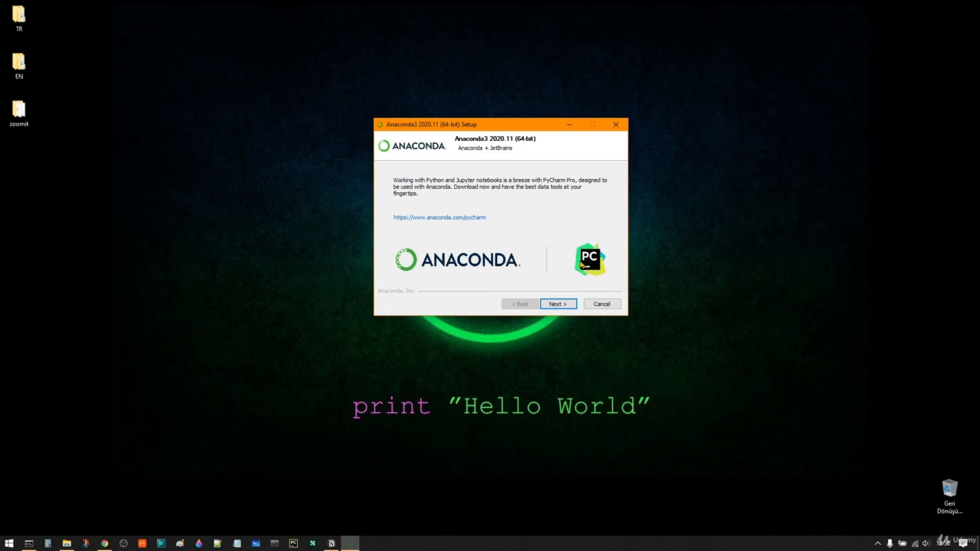
click(553, 304)
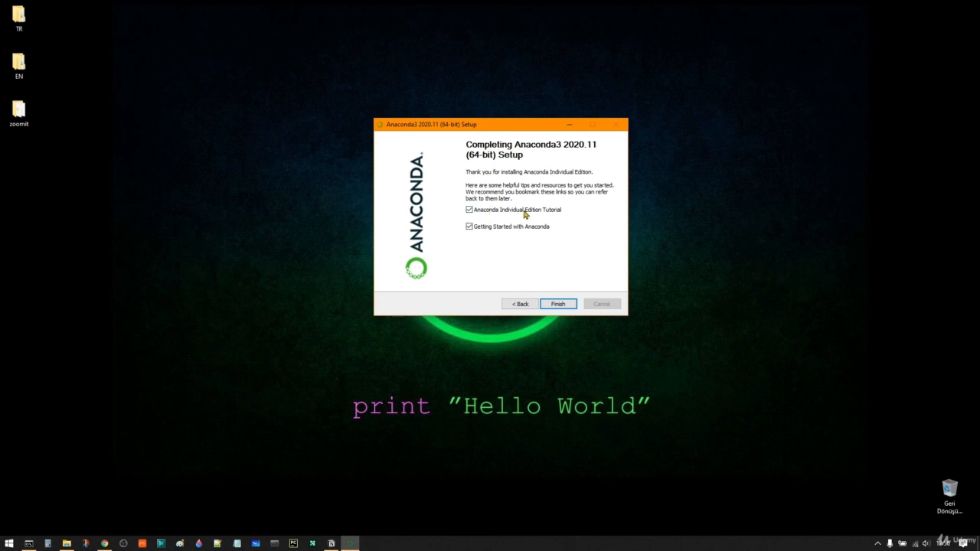
click(476, 228)
click(558, 305)
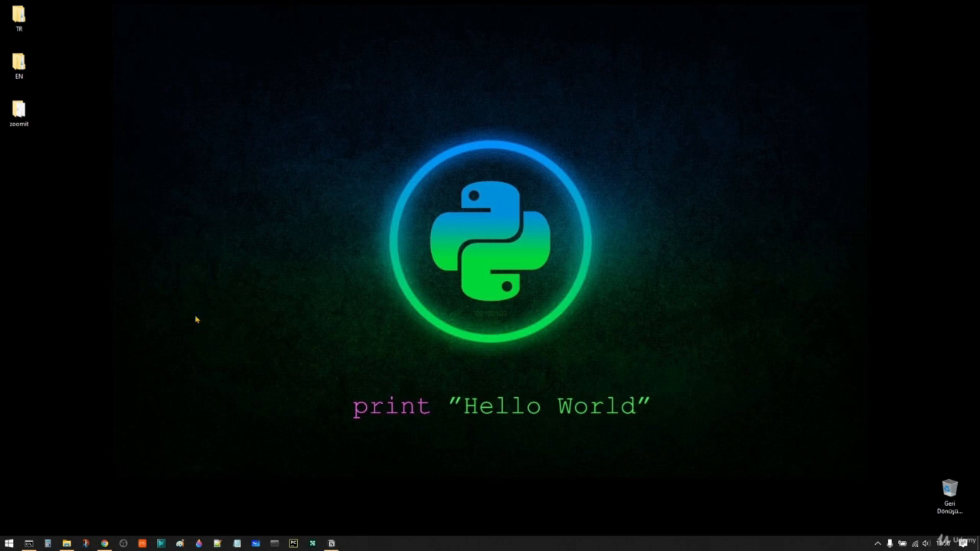
Step: Search Windows for anaconda and launch Anaconda Navigator (anaconda3)
click(9, 544)
text(an)
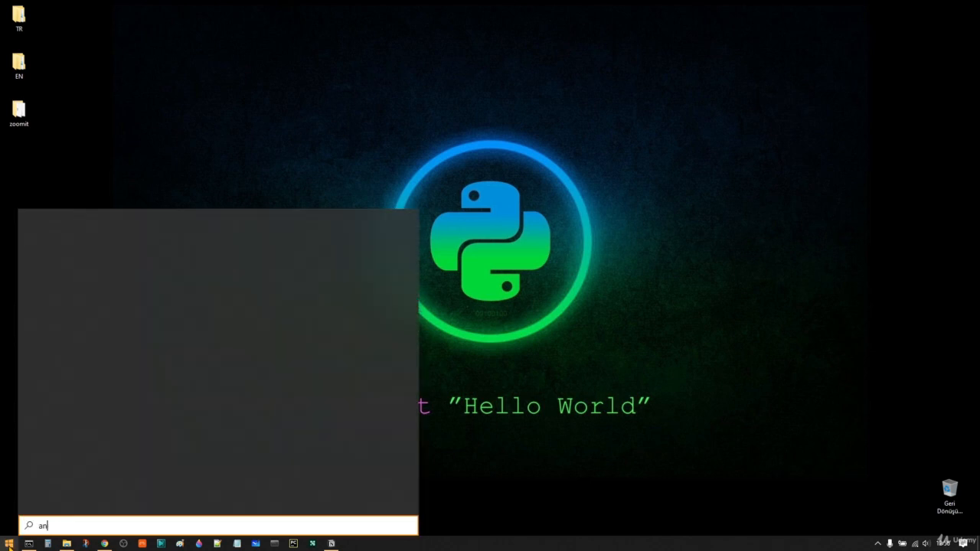
text(aconda)
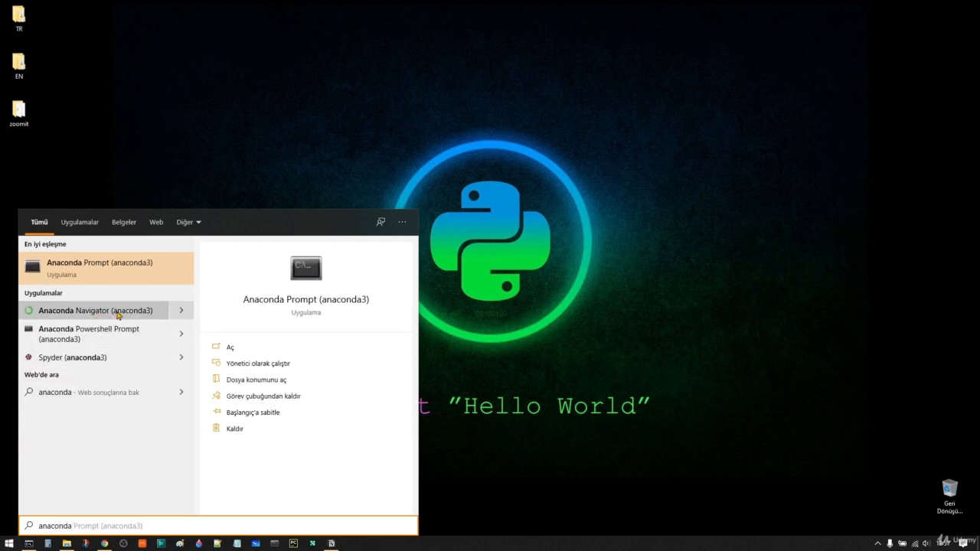
click(117, 312)
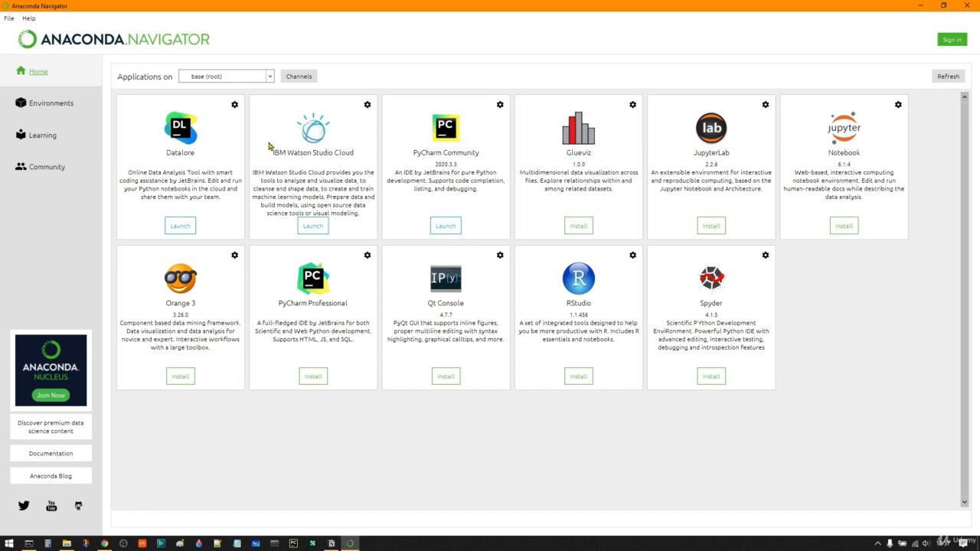
Step: Look over Navigator's Environments and Learning pages and return to the Home page
click(50, 114)
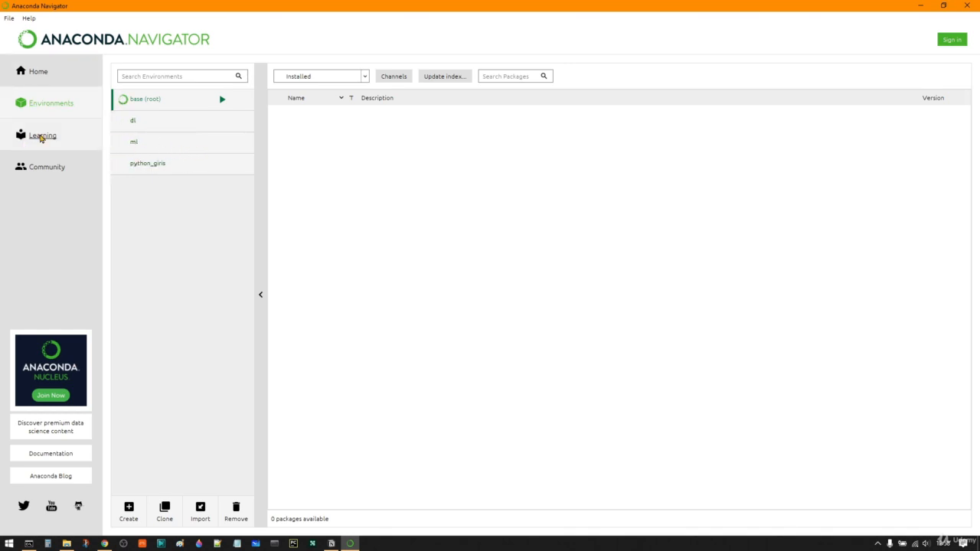
click(42, 138)
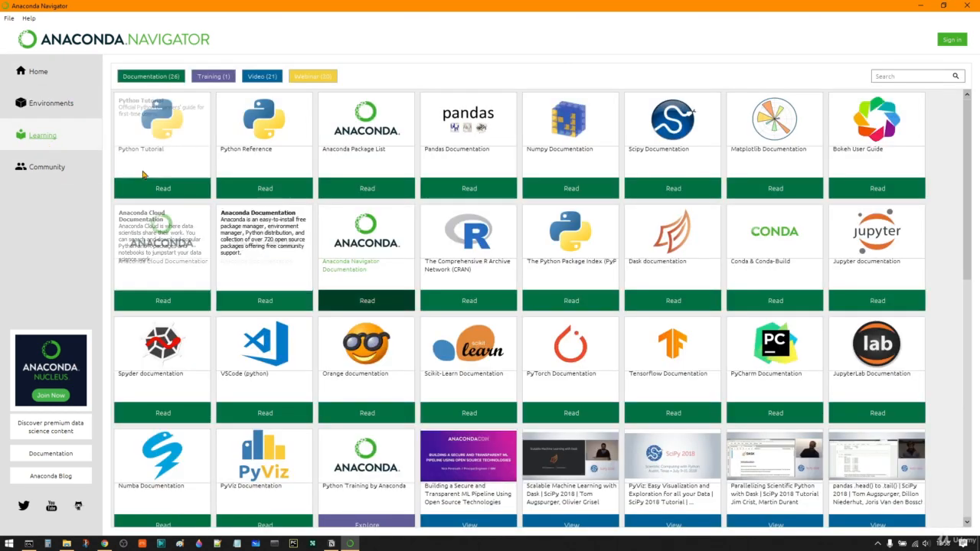
click(35, 73)
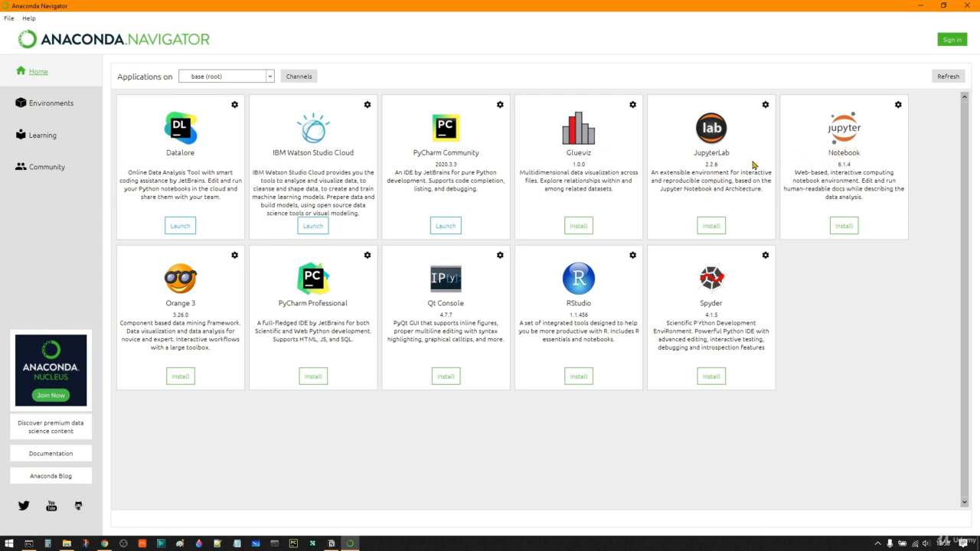
Step: Try to install JupyterLab in the base (root) environment, dismiss the conda process error and launch JupyterLab
click(711, 226)
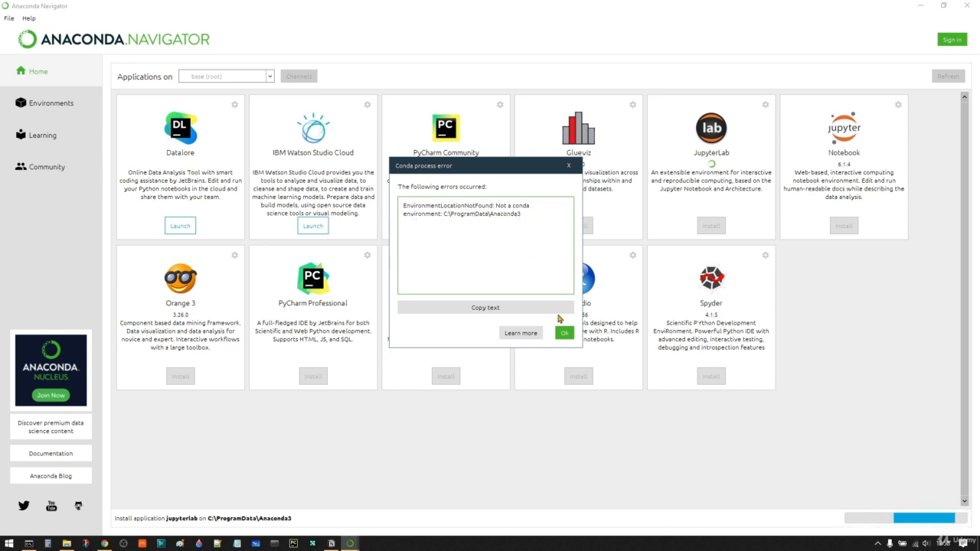
click(564, 334)
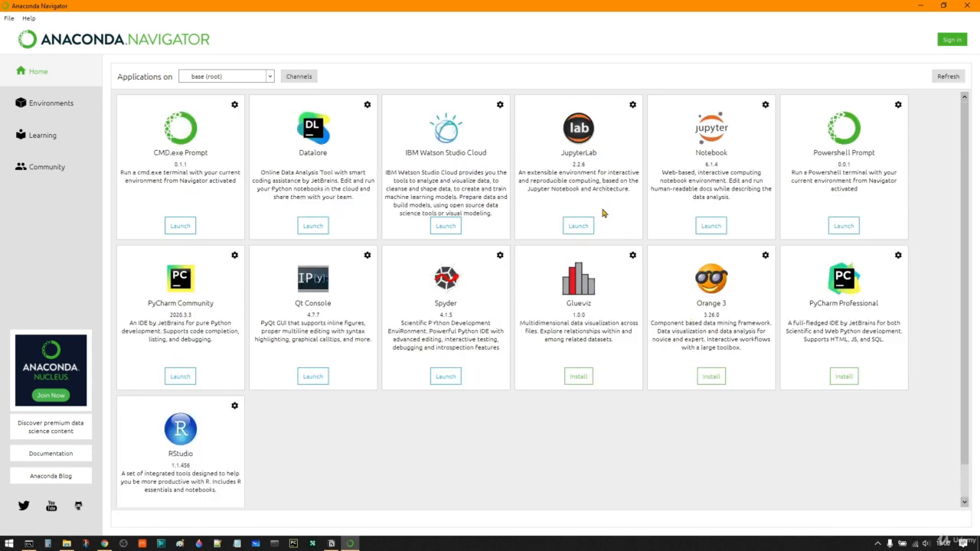
click(586, 230)
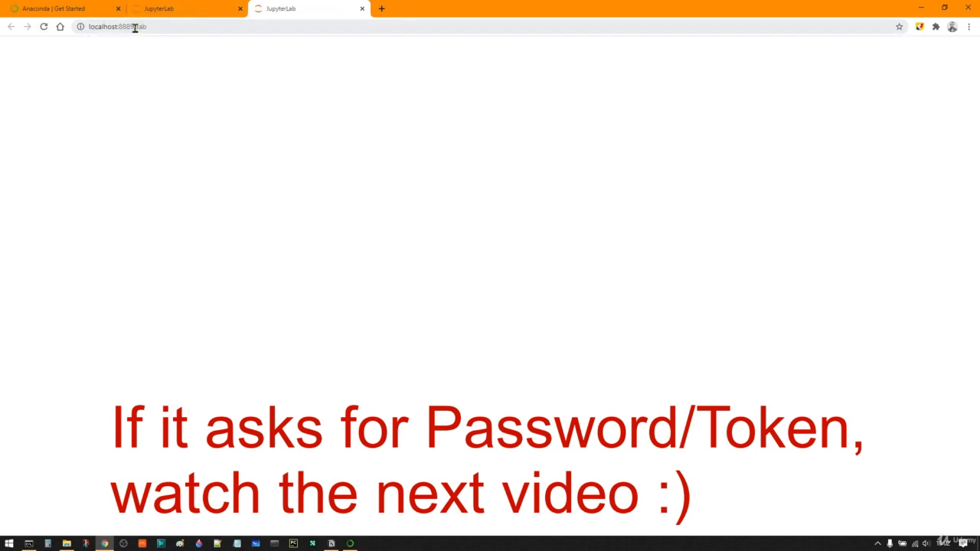
Step: Compare the port numbers of the two open JupyterLab pages and close the duplicate one at localhost:8889
click(163, 12)
drag(134, 27, 117, 27)
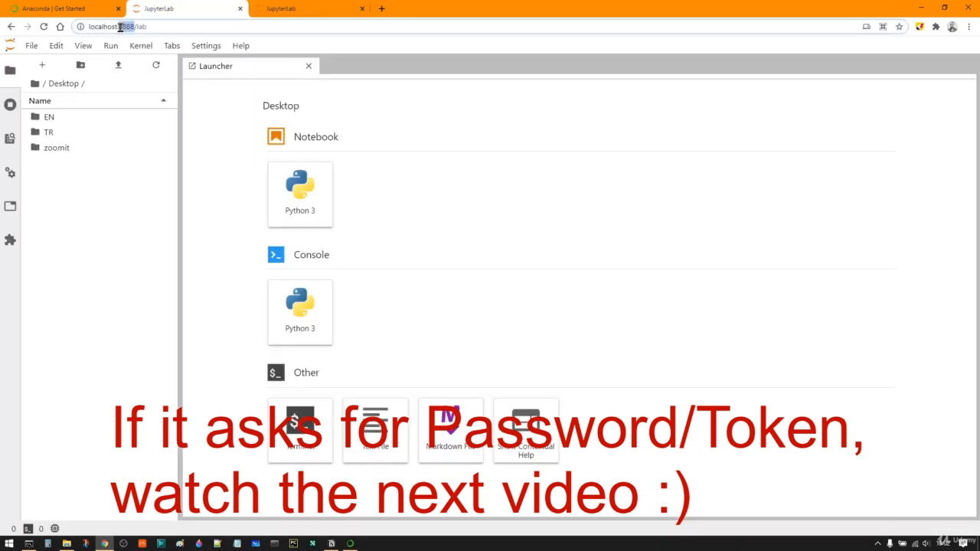
click(299, 13)
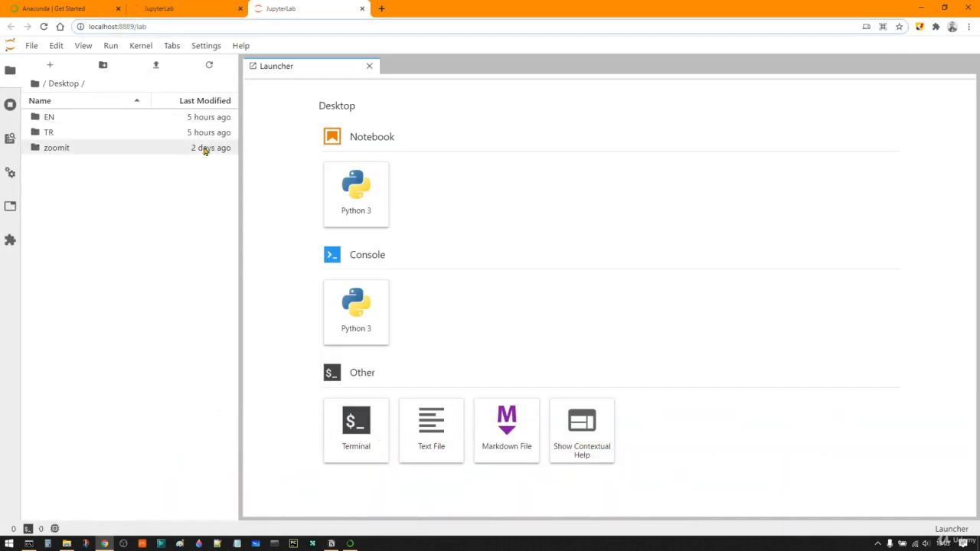
click(217, 6)
click(283, 9)
click(362, 9)
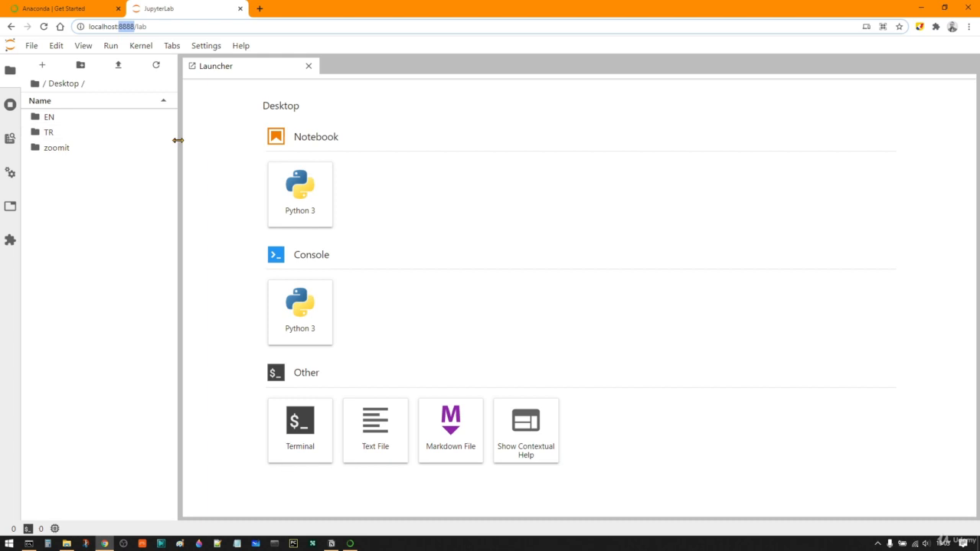
Step: Narrow JupyterLab's file browser slightly and open the folder Desktop/EN/Python/contents/2_Installations
mouse_move(176, 140)
mouse_down()
mouse_move(208, 142)
mouse_move(146, 147)
mouse_move(167, 149)
mouse_up()
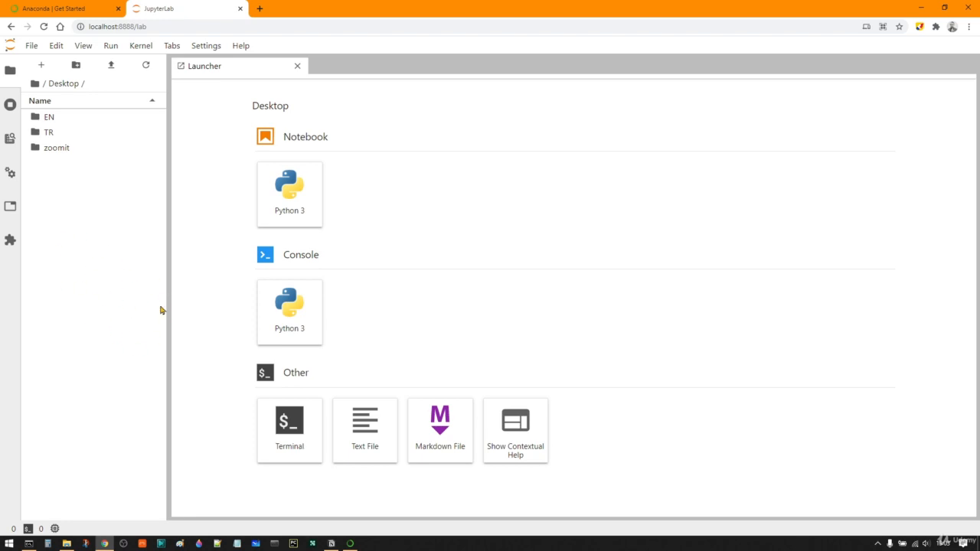
click(35, 84)
double_click(55, 164)
double_click(49, 118)
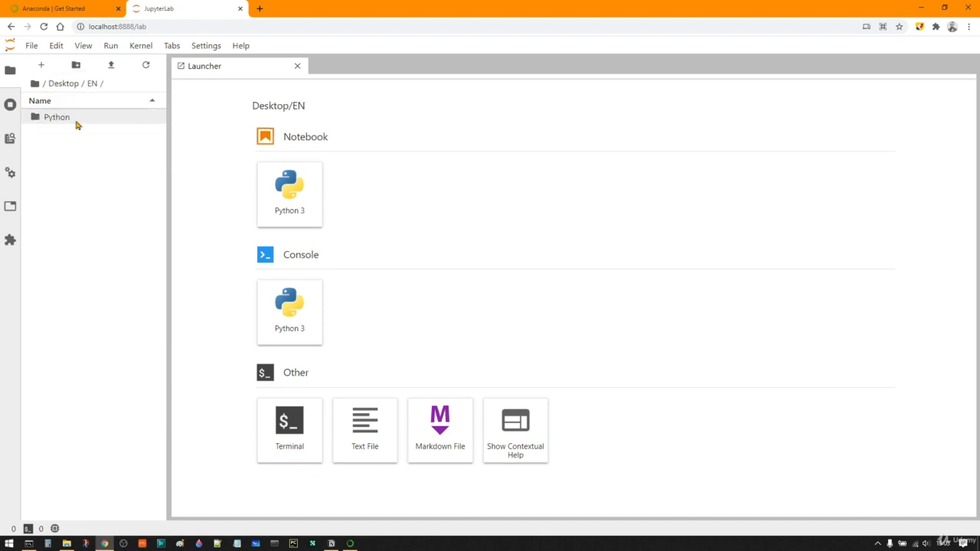
double_click(76, 124)
click(76, 124)
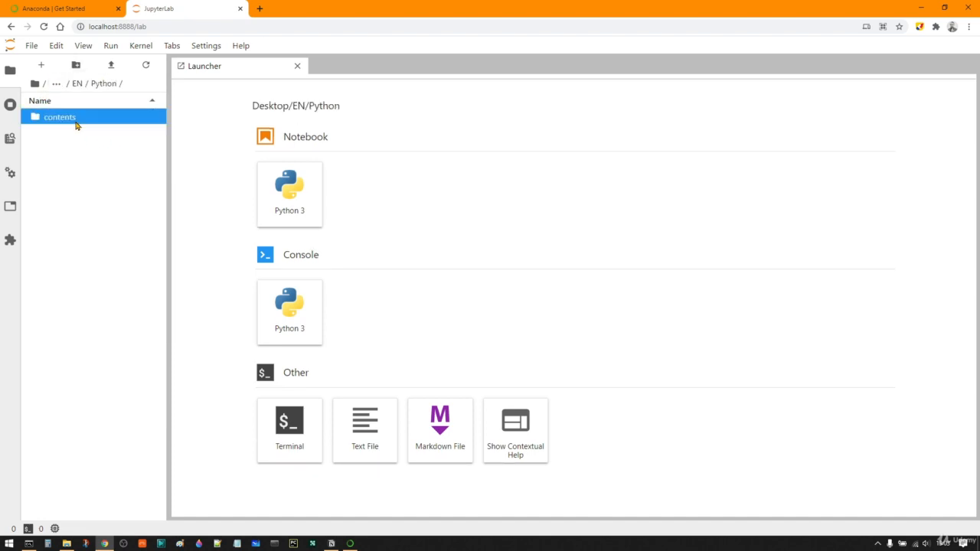
double_click(76, 125)
double_click(72, 134)
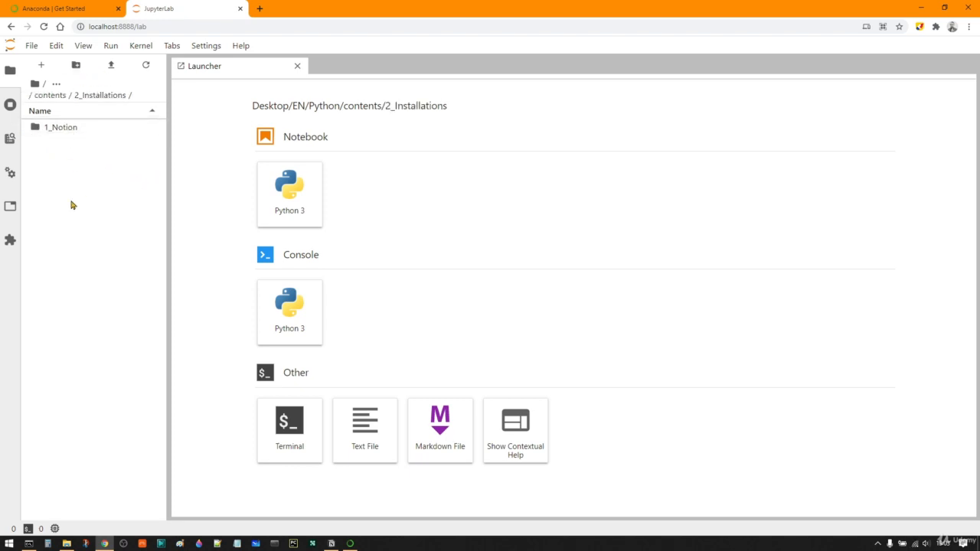
Step: Create a folder named 2_Anaconda in 2_Installations, open it and close the extra Launcher
click(76, 68)
text(2_Anaconda)
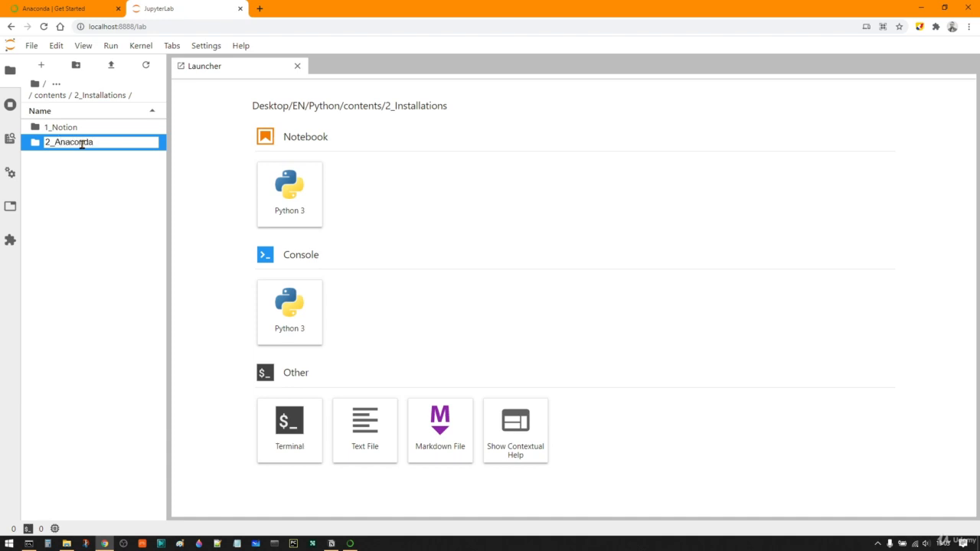
key(Return)
double_click(83, 147)
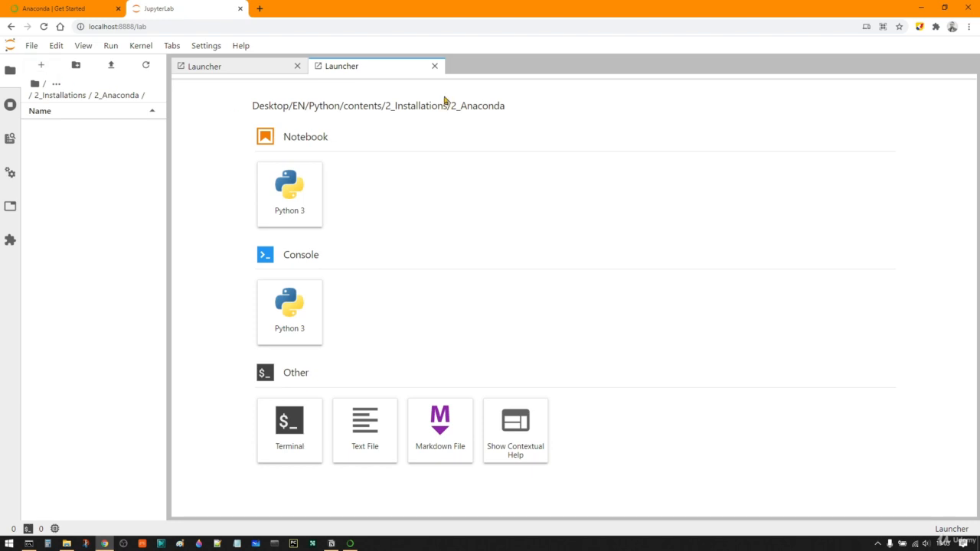
click(434, 66)
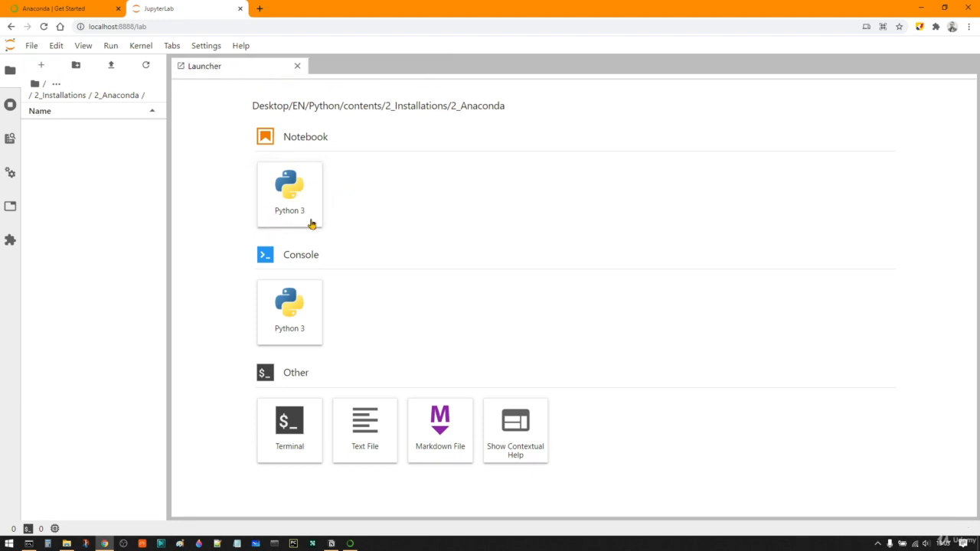
Step: Create a Python 3 notebook in 2_Anaconda, rename it Anaconda_Install.ipynb and save it
click(291, 193)
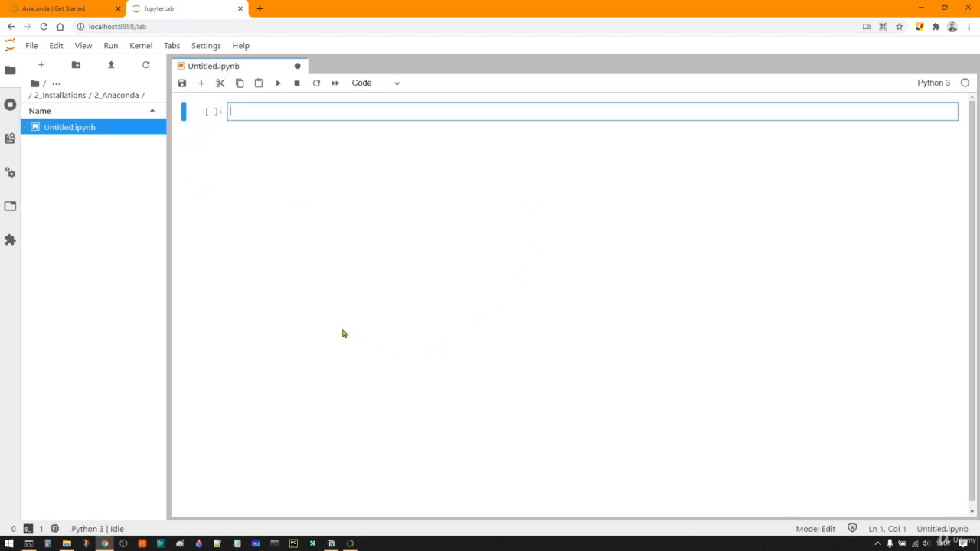
right_click(218, 69)
key(Escape)
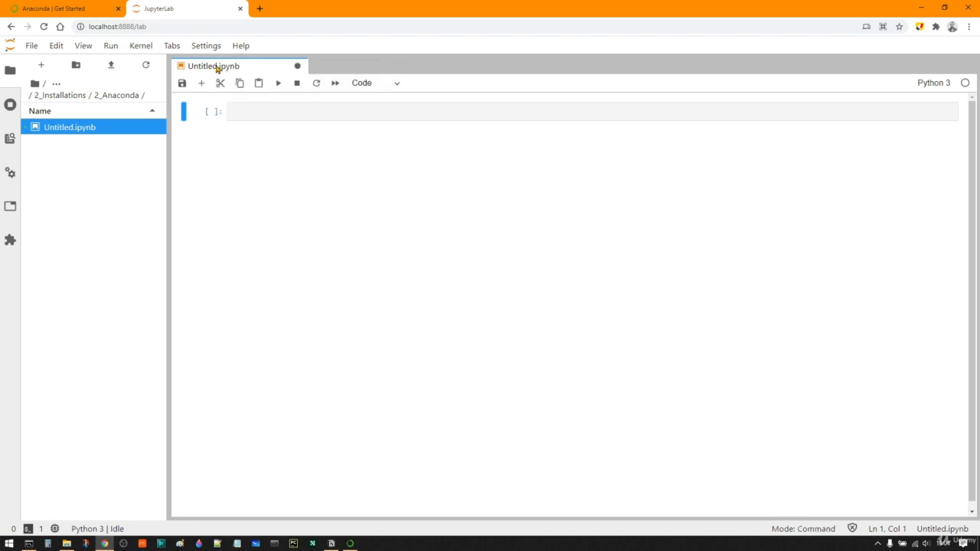
right_click(217, 68)
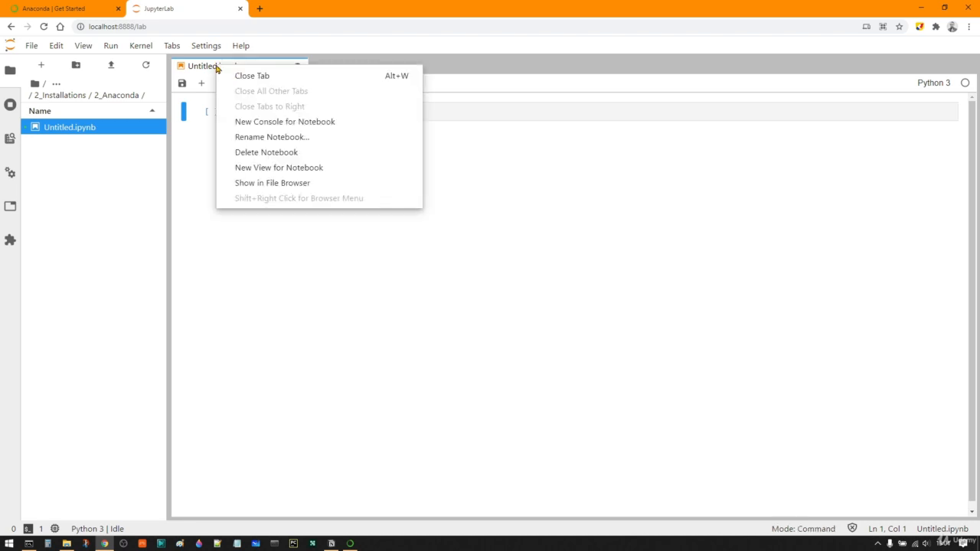
click(279, 140)
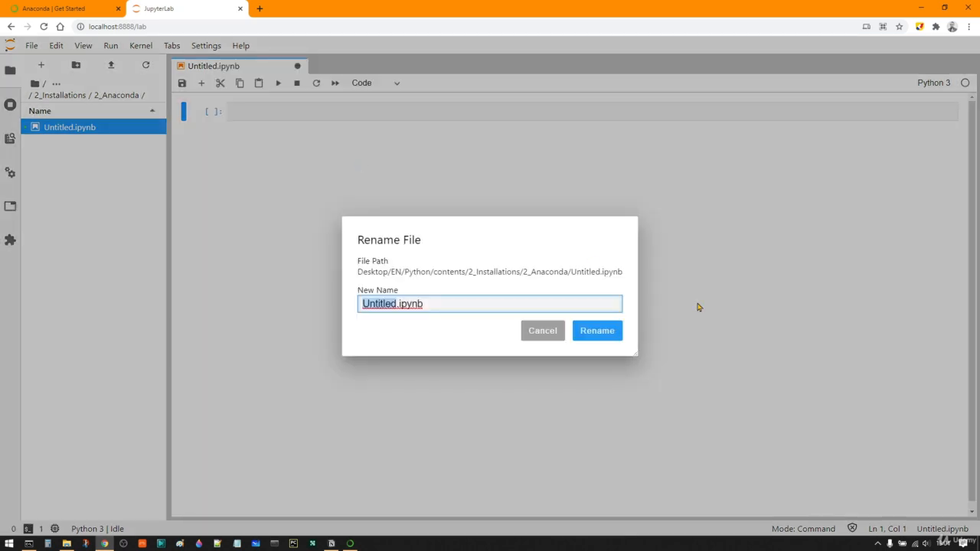
text(Anaconda_)
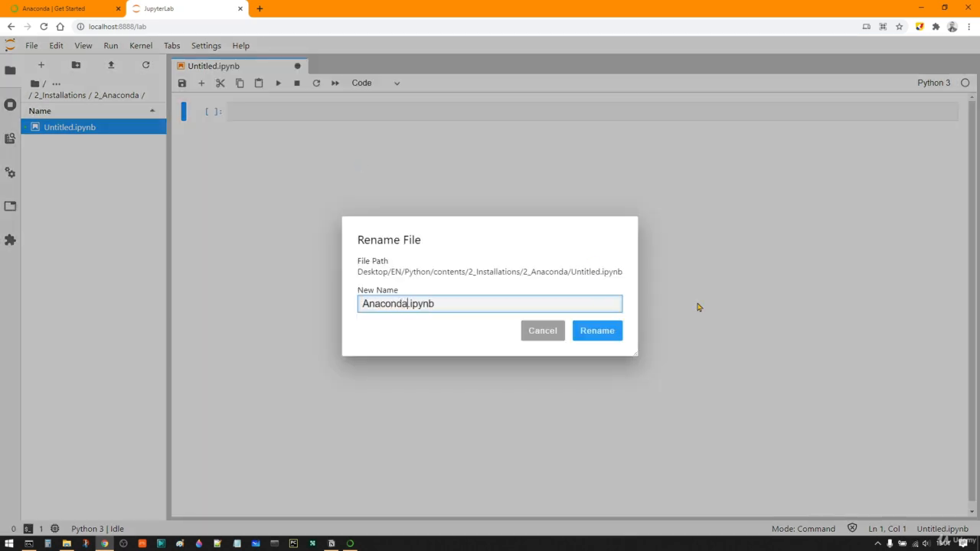
text(Install)
key(Return)
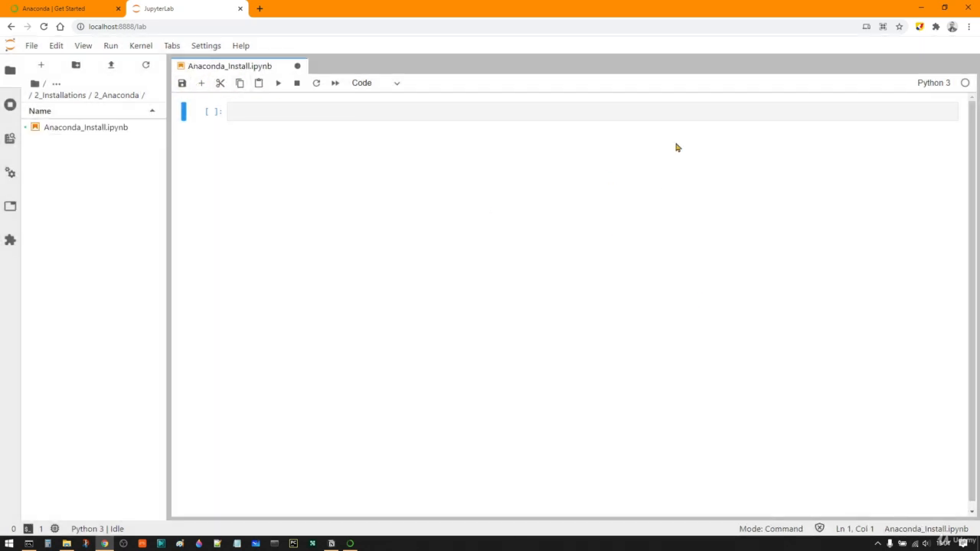
click(184, 86)
click(85, 128)
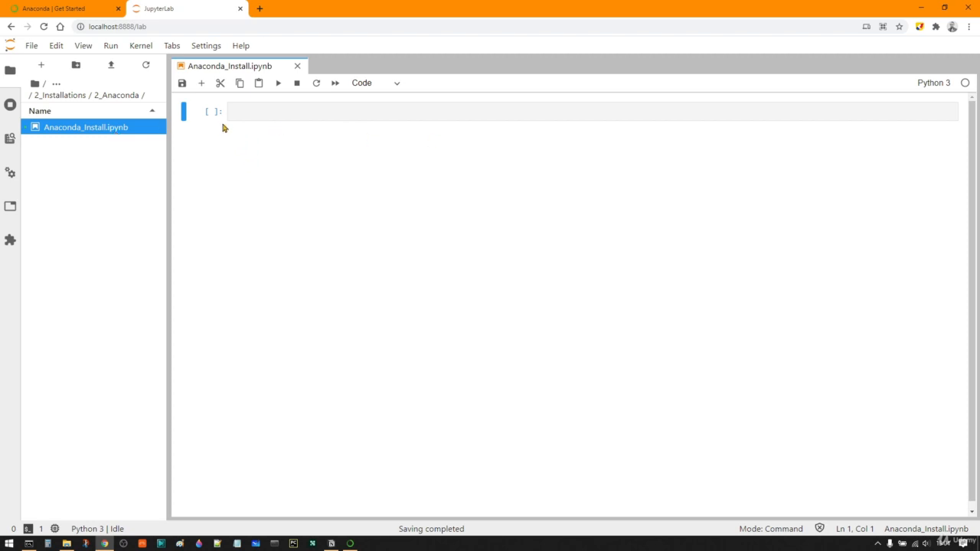
Step: Enter print('Hello World') in the notebook's first cell, run it to check the output and save the notebook
click(260, 114)
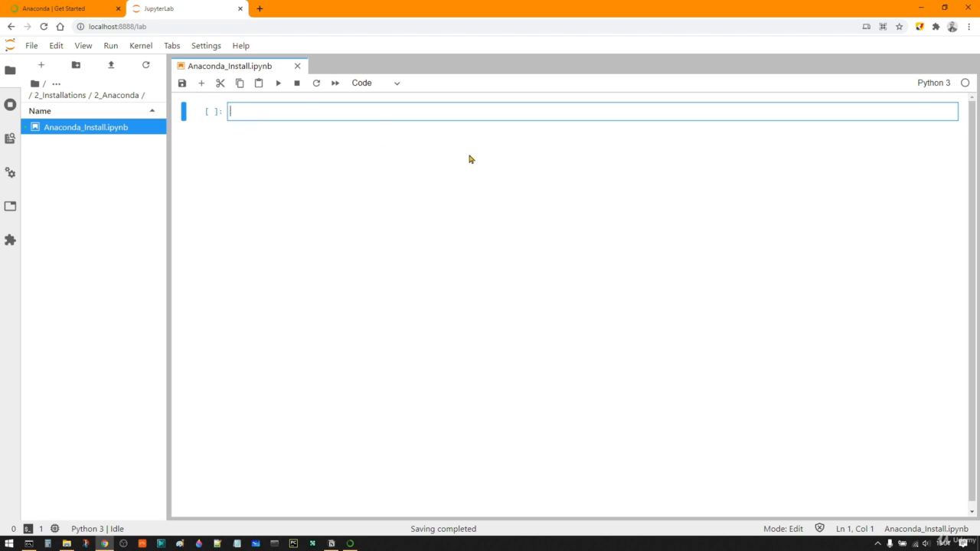
text(print('Hello )
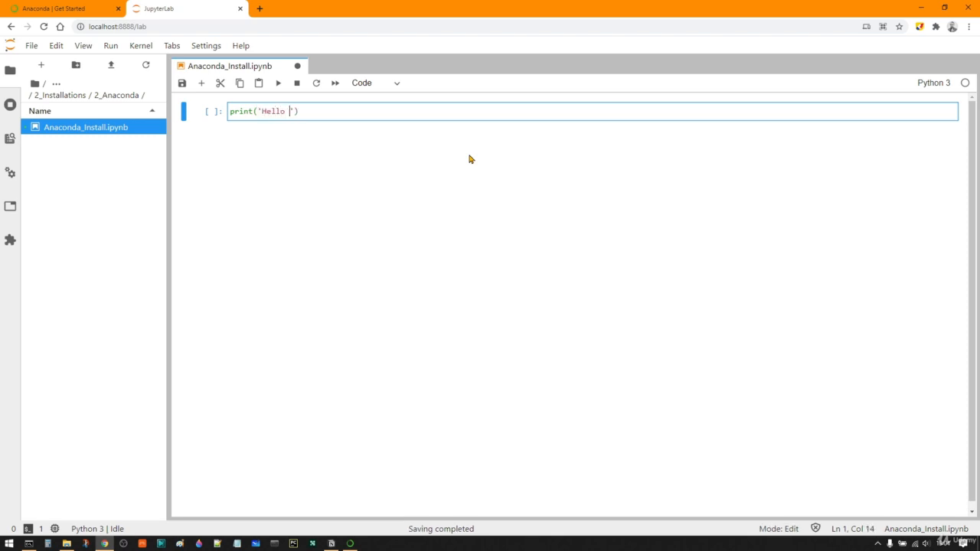
text(World)
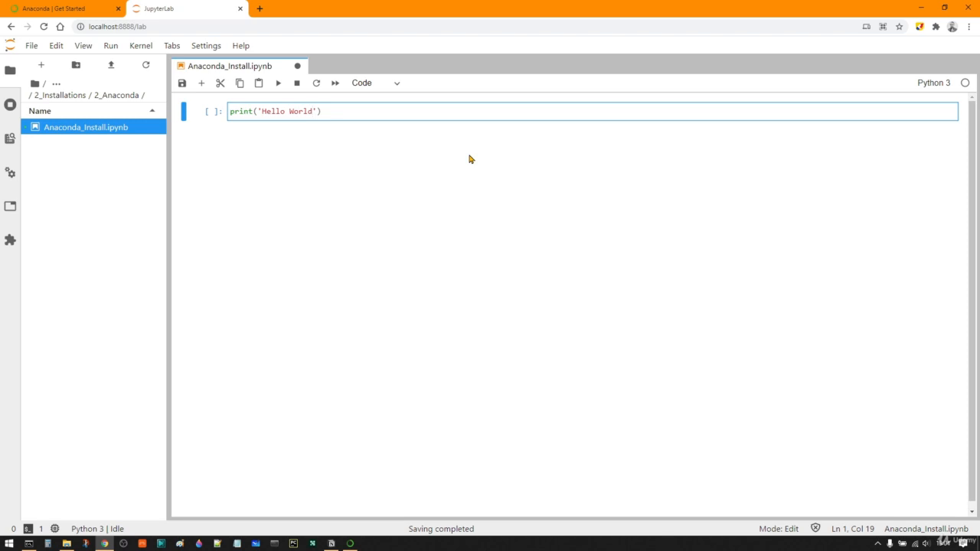
click(278, 84)
drag(285, 131, 235, 144)
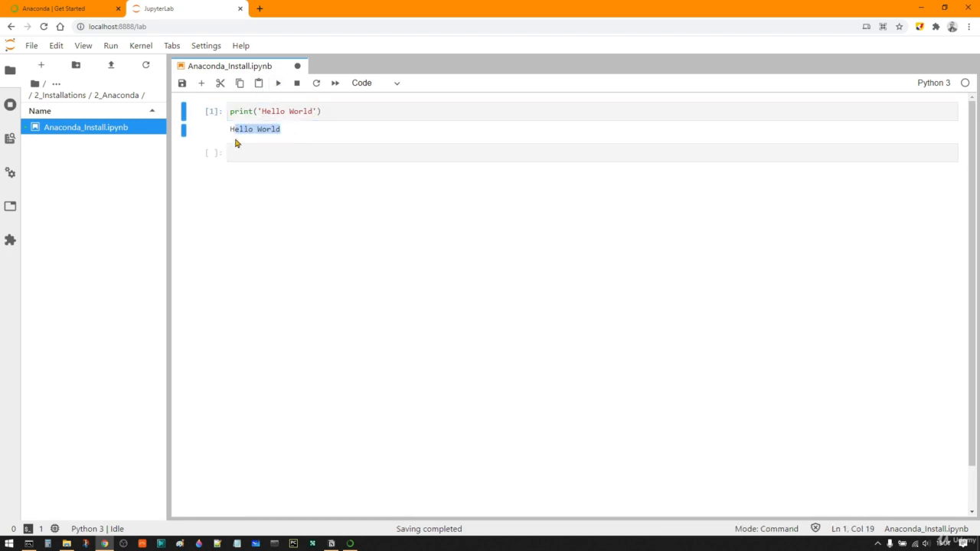
click(354, 104)
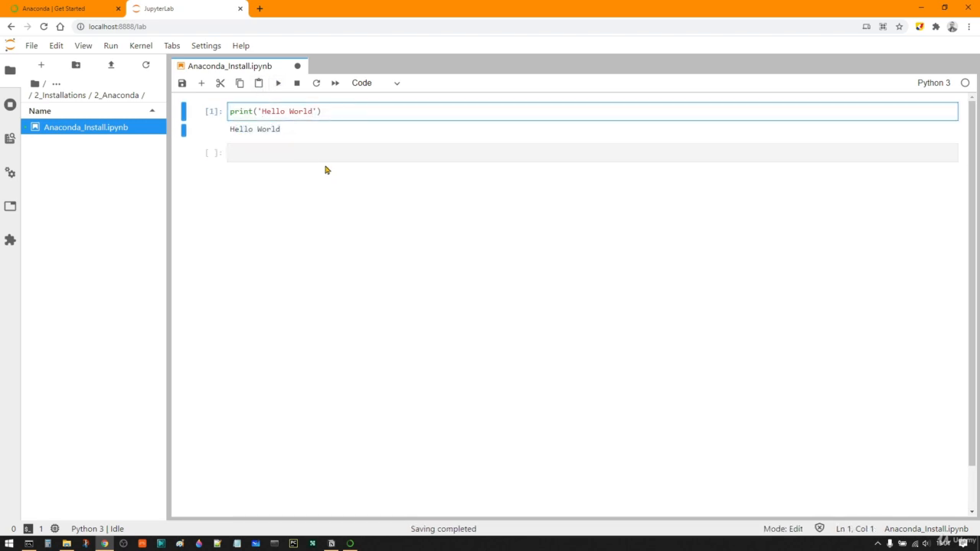
click(181, 84)
click(141, 46)
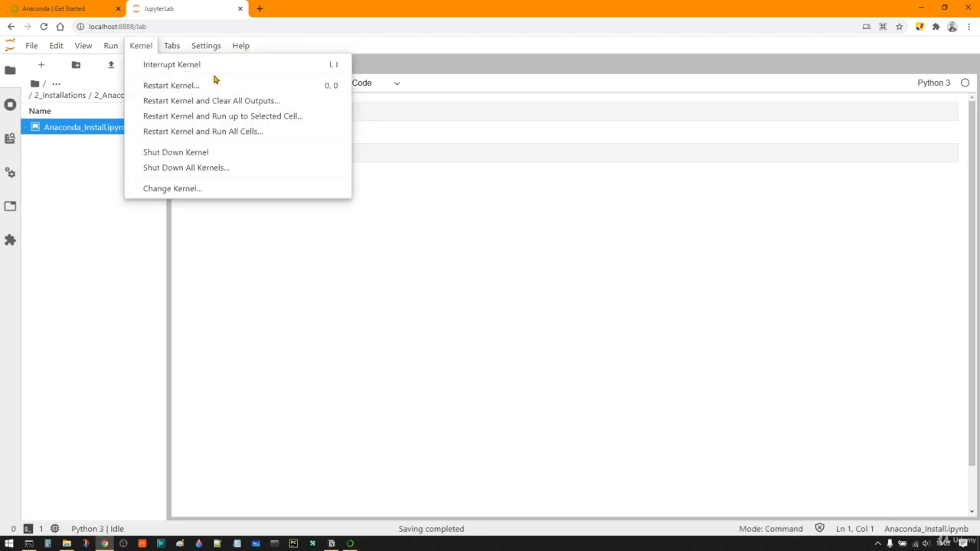
click(416, 233)
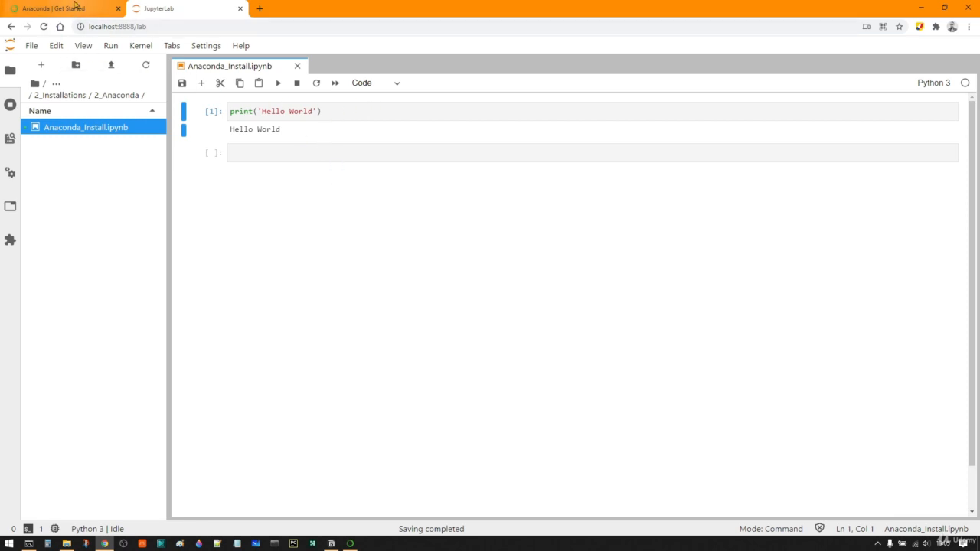
click(74, 6)
click(157, 8)
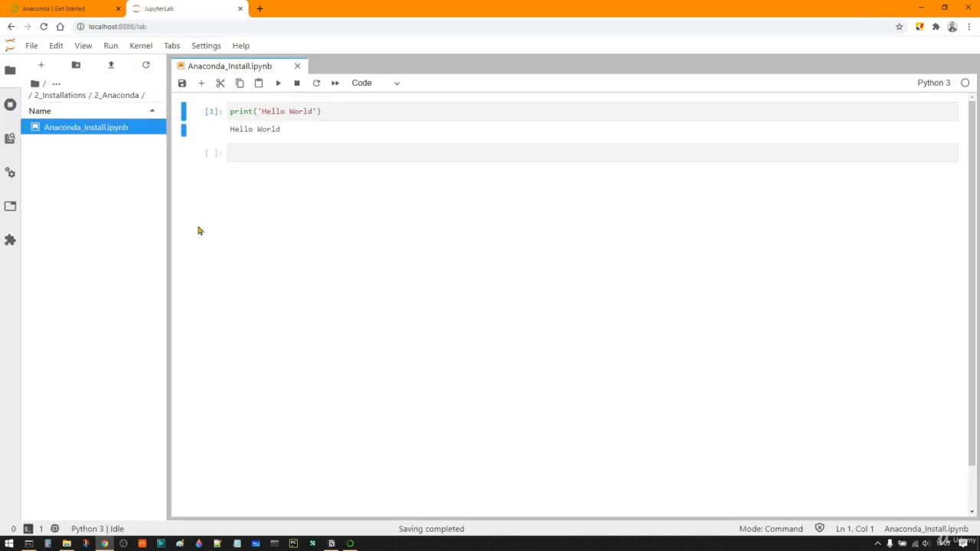
Step: Minimize Anaconda Navigator and the browser, and bring up the already open Command Prompt, moving its window higher on the desktop
click(351, 543)
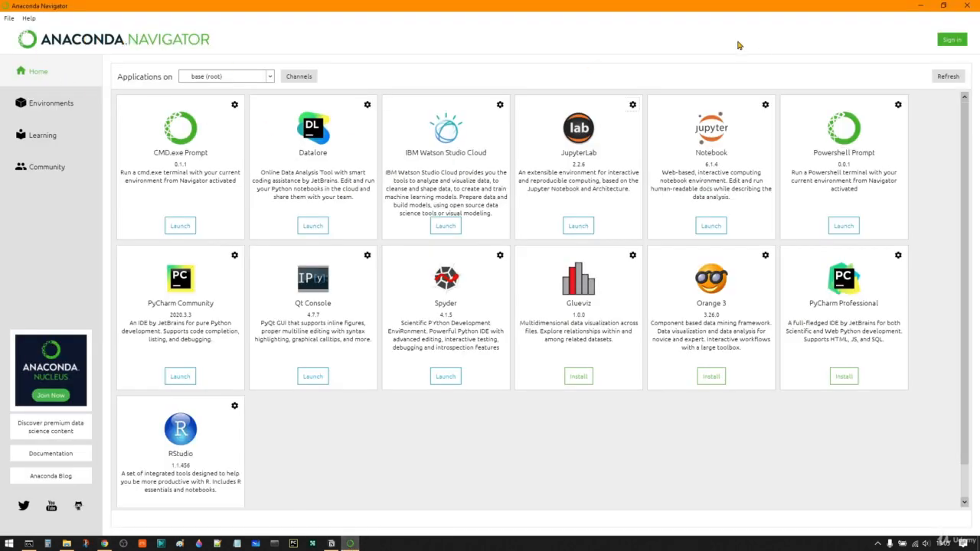
click(921, 6)
click(922, 7)
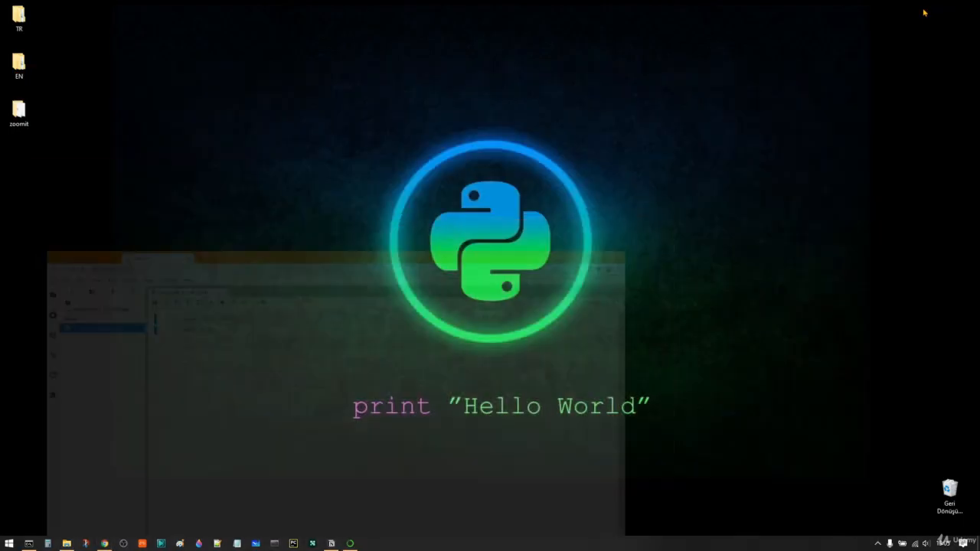
click(28, 543)
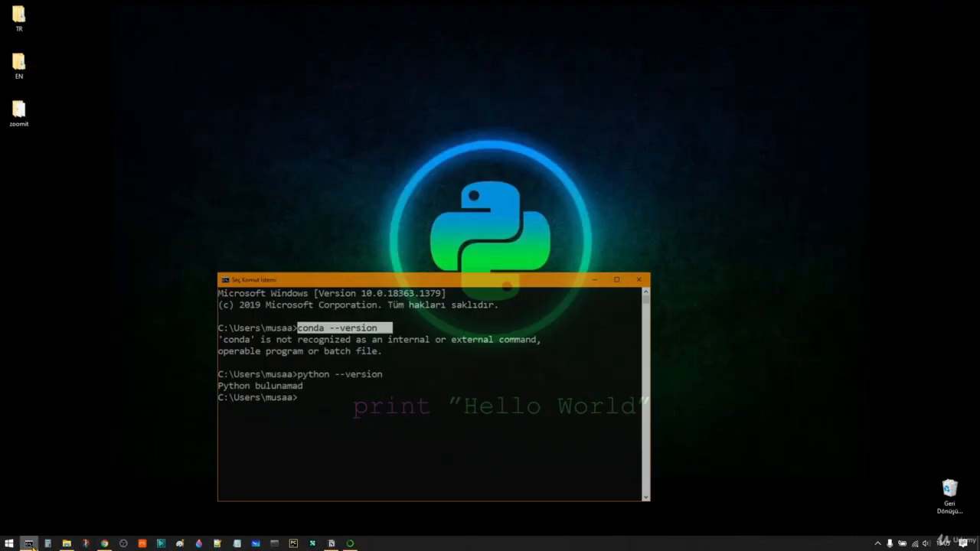
drag(398, 265, 401, 176)
click(383, 234)
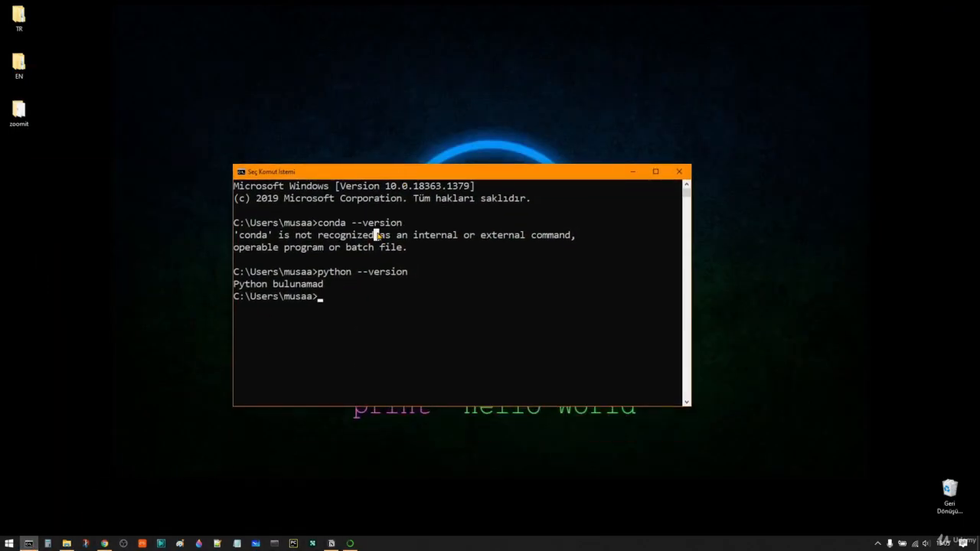
Step: Try to check the conda version again with conda --version in the already open Command Prompt
drag(405, 222, 319, 227)
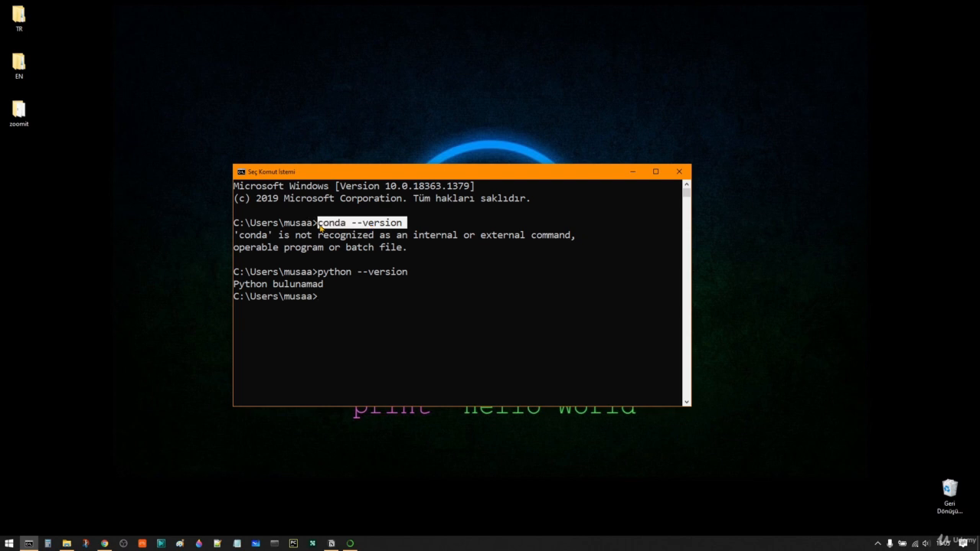
click(391, 225)
drag(406, 223, 323, 225)
click(309, 247)
click(327, 299)
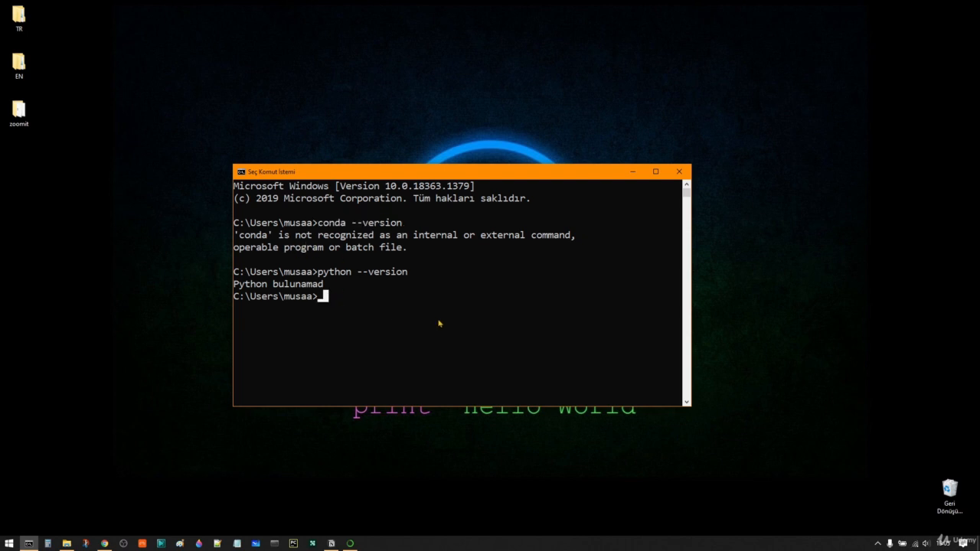
text(conda --version)
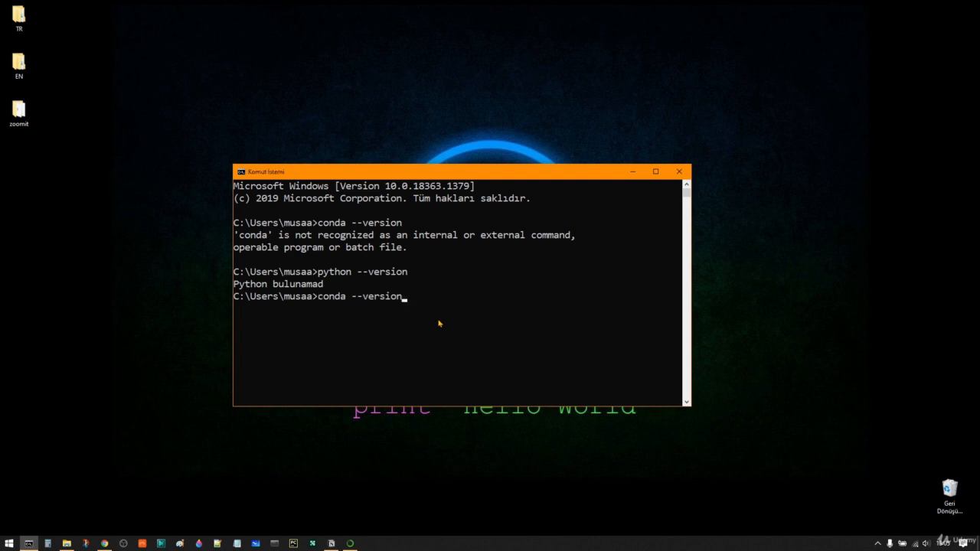
key(Return)
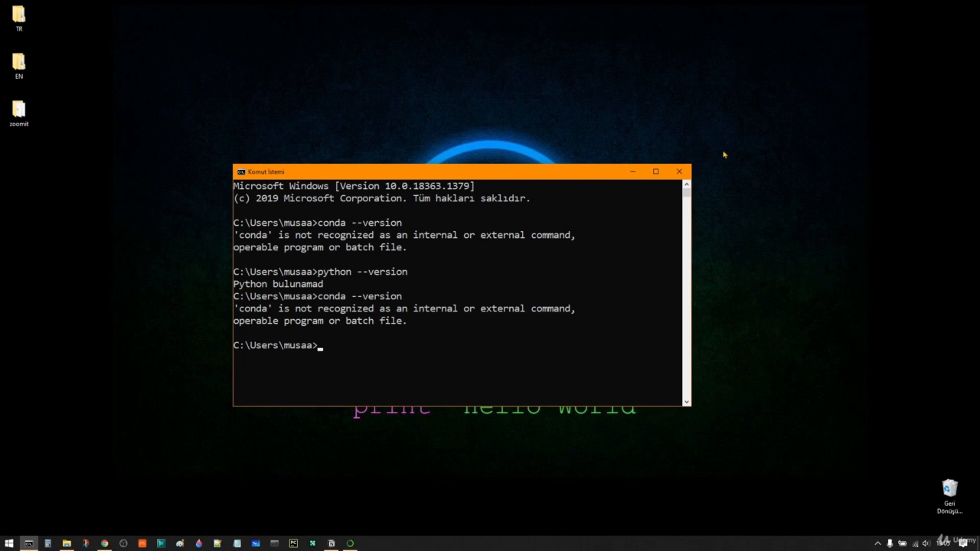
Step: Replace the old Command Prompt with a newly opened one, move it toward the middle of the desktop and enlarge its text
click(678, 172)
click(9, 544)
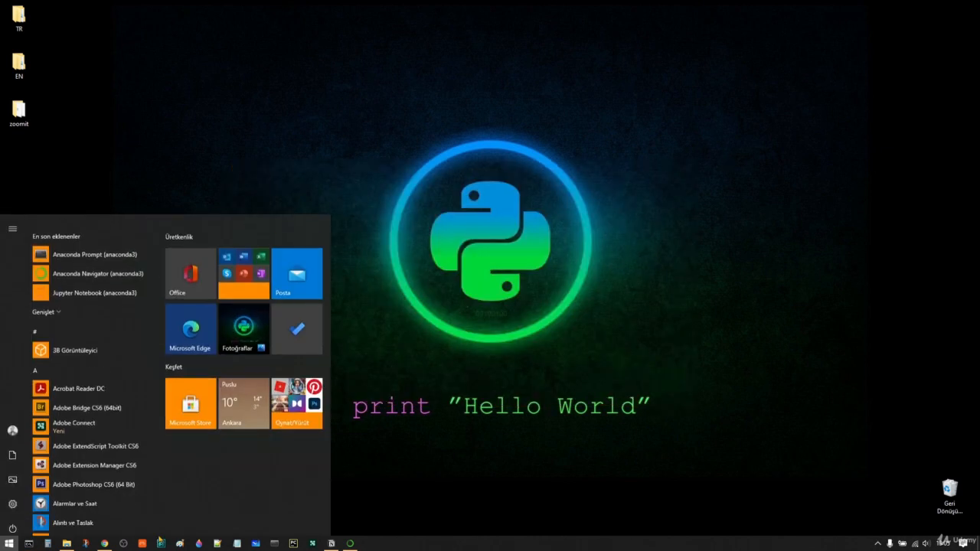
text(cmd)
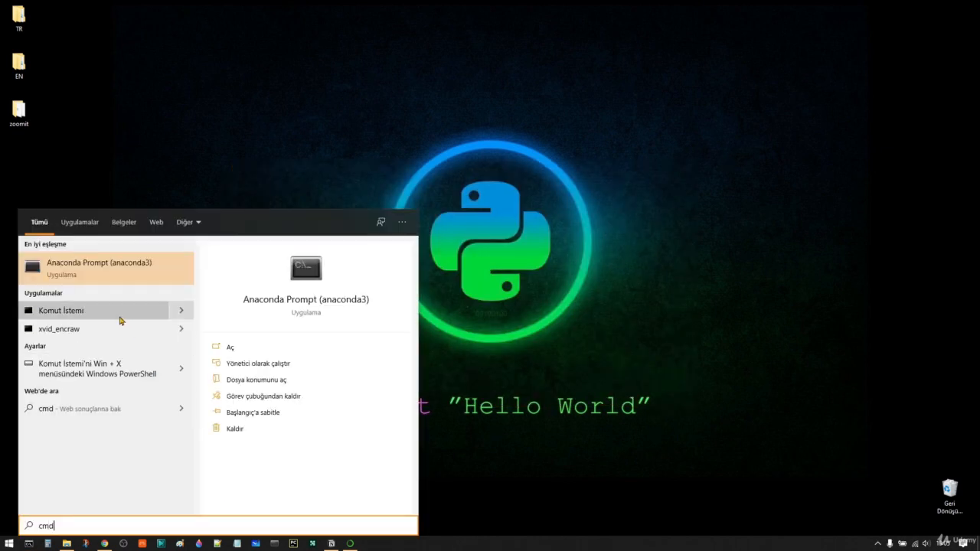
click(90, 317)
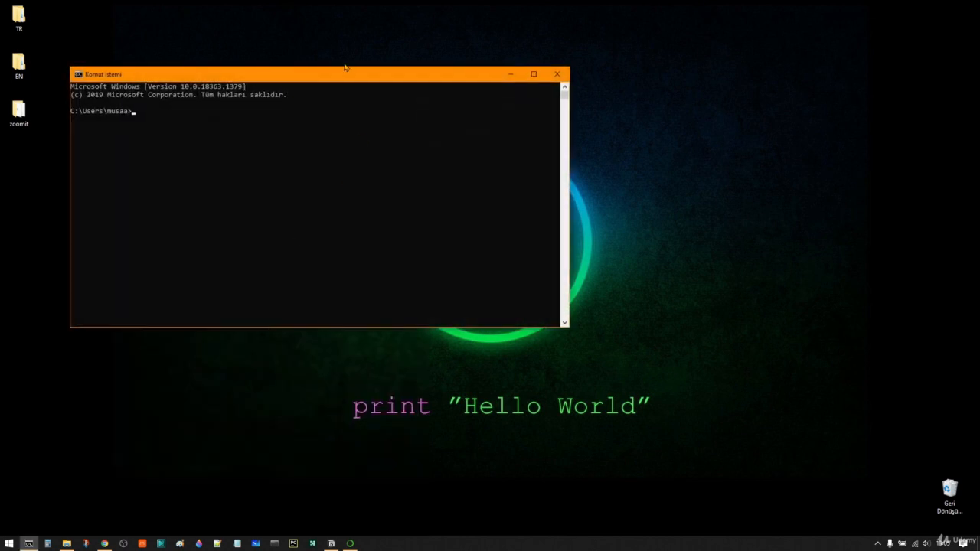
click(378, 111)
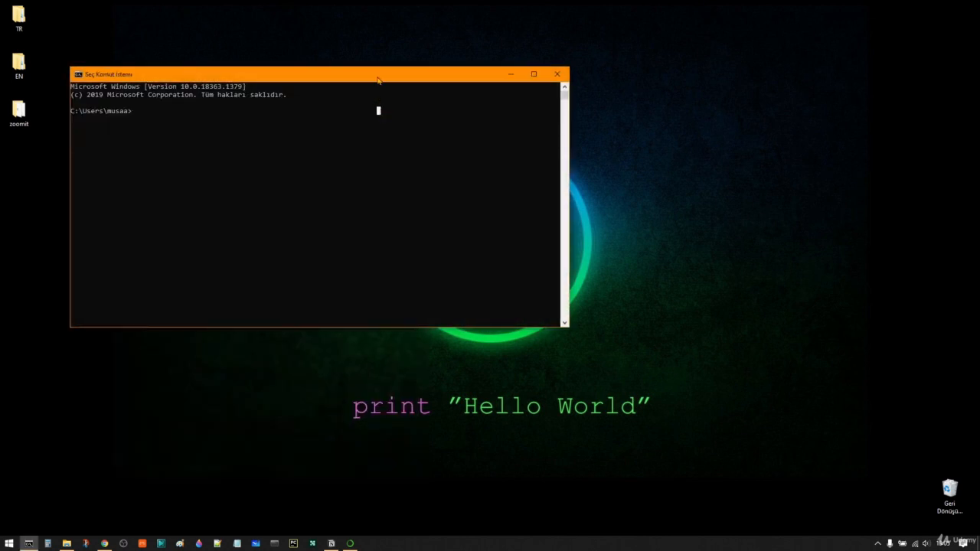
drag(377, 78, 480, 128)
ctrl+scroll(401, 213, up, 3)
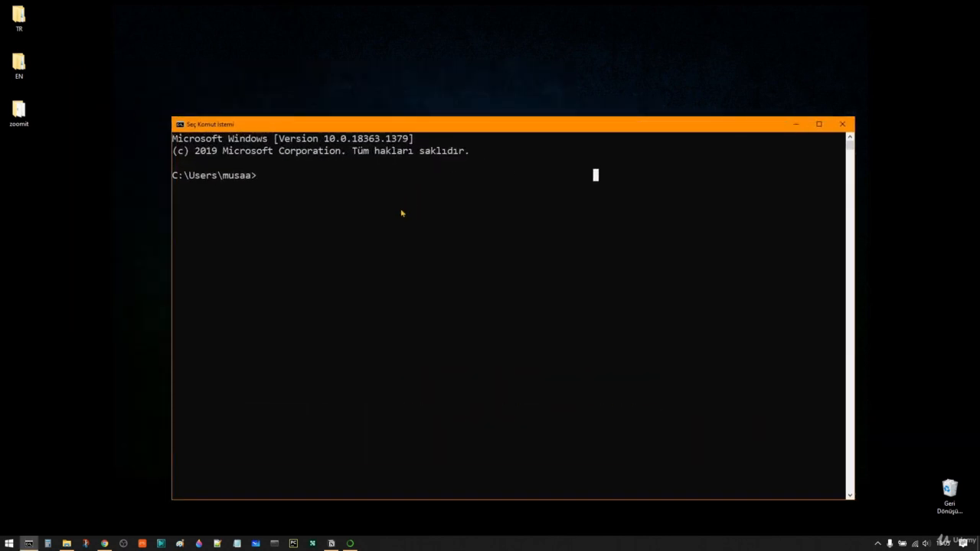
ctrl+scroll(402, 213, up, 1)
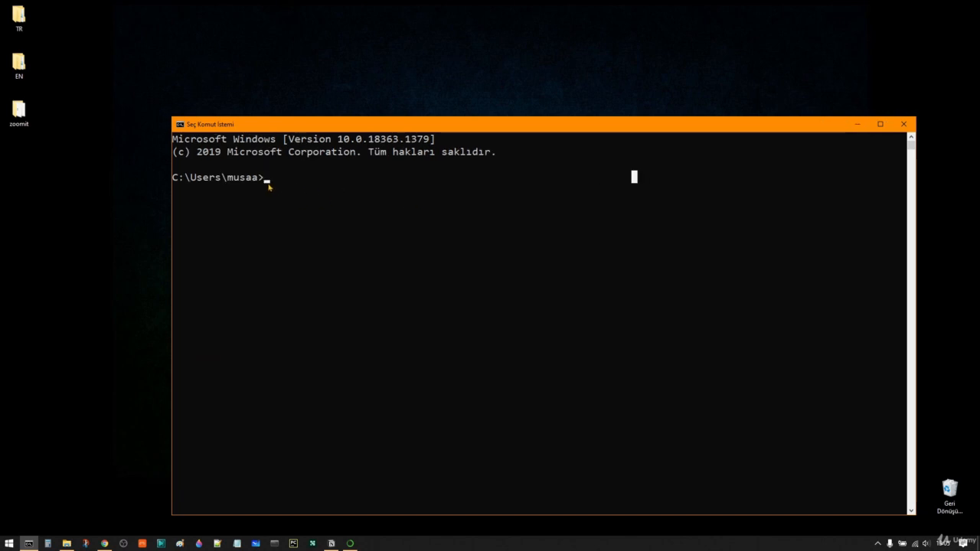
Step: Check the installed conda and Python versions by running conda --version and python --version in the new Command Prompt
text(conda --v)
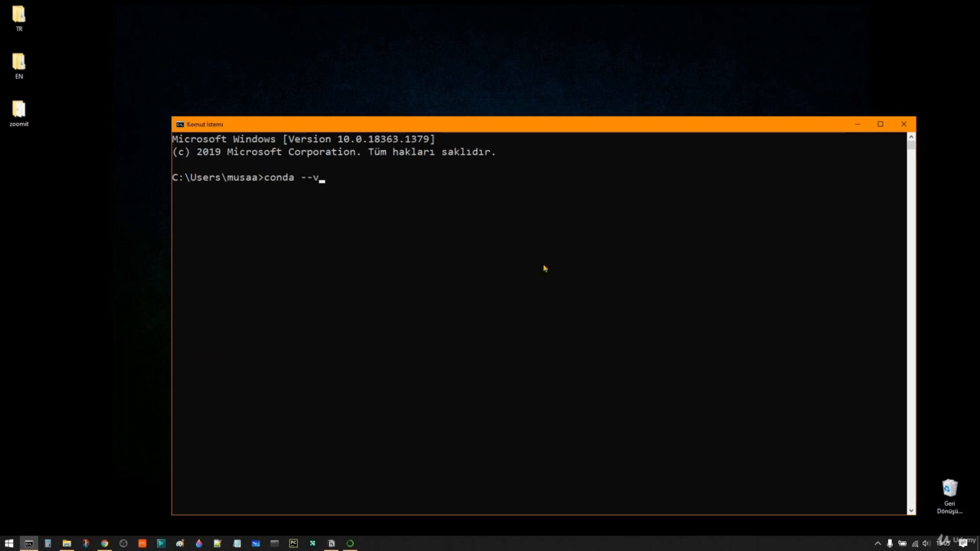
text(ersion)
key(Return)
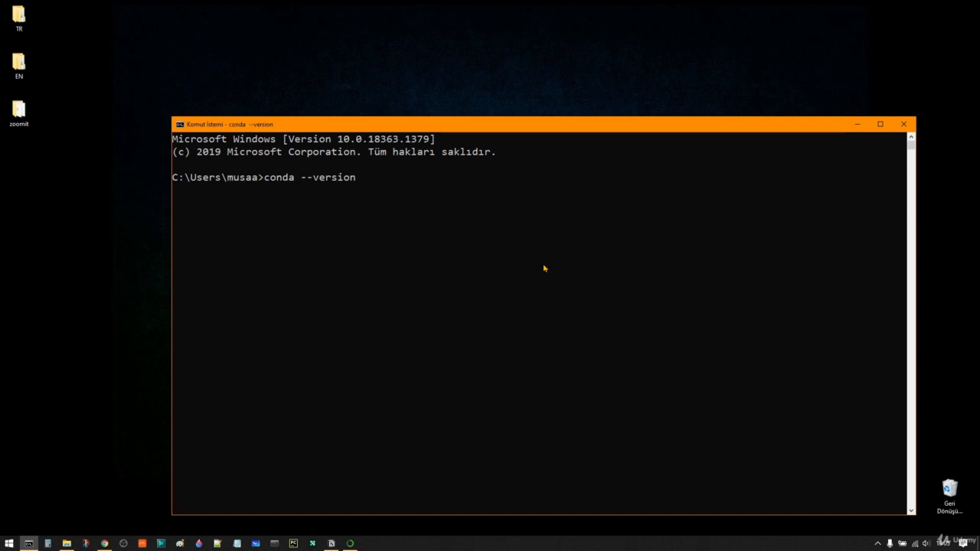
drag(242, 188, 171, 189)
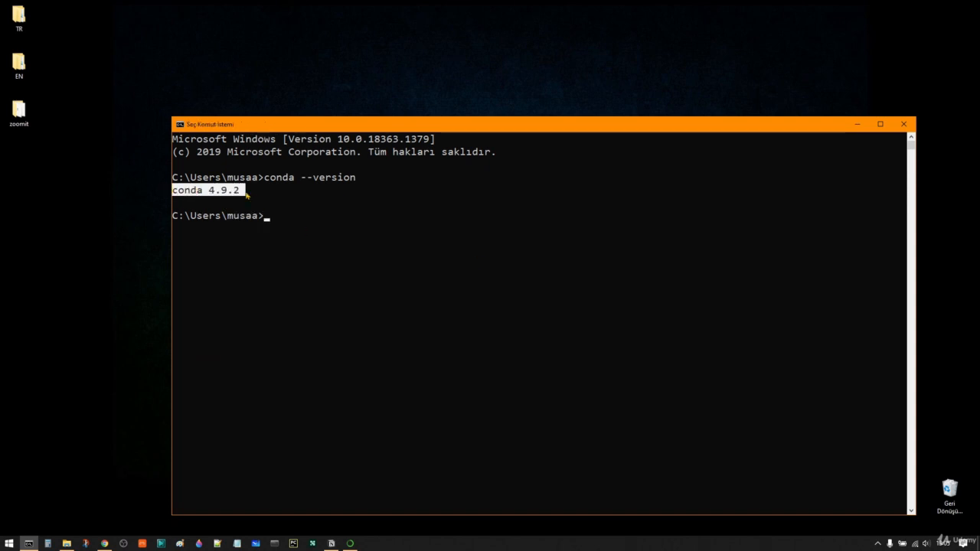
click(266, 221)
text(python --ver)
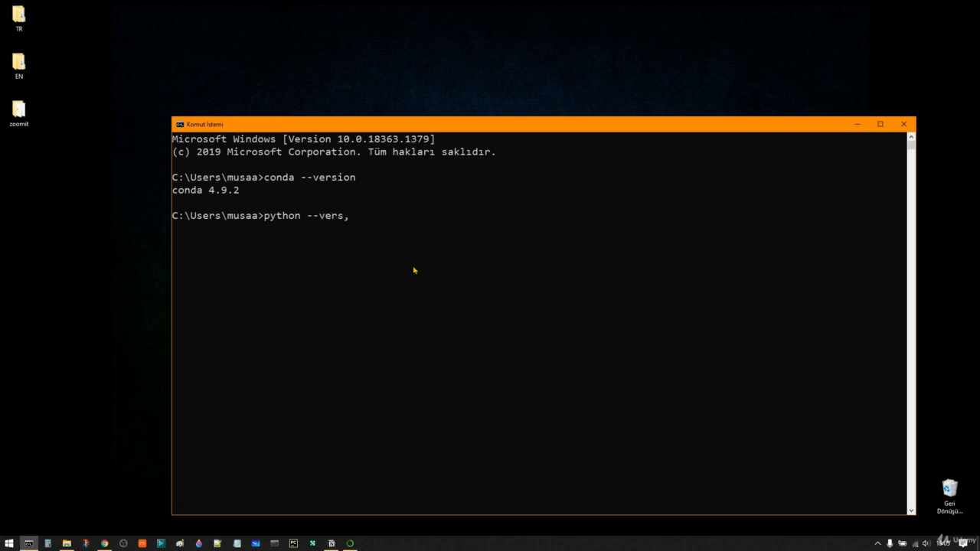
text(sion)
key(Return)
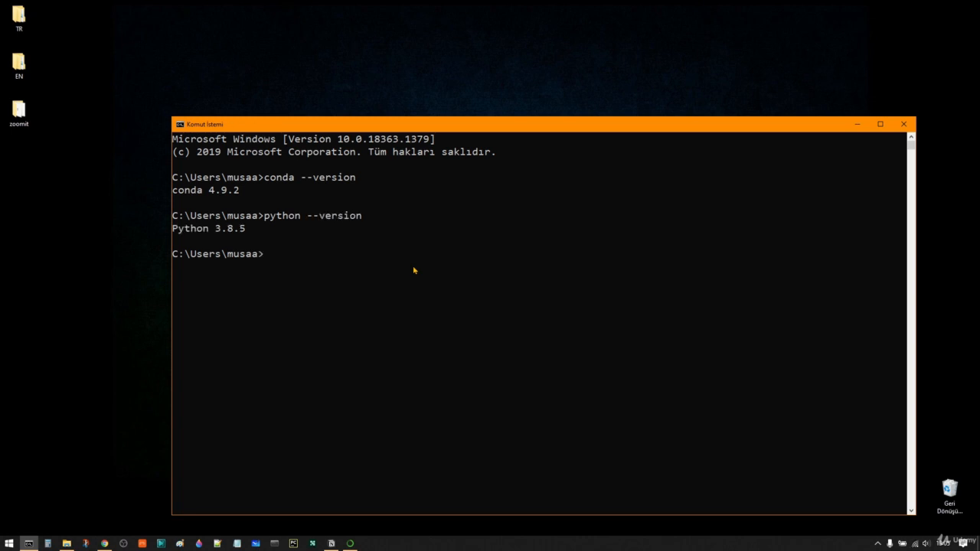
Step: Look up conda's installation paths by running where conda, and highlight the listed paths
text(where conda)
key(Return)
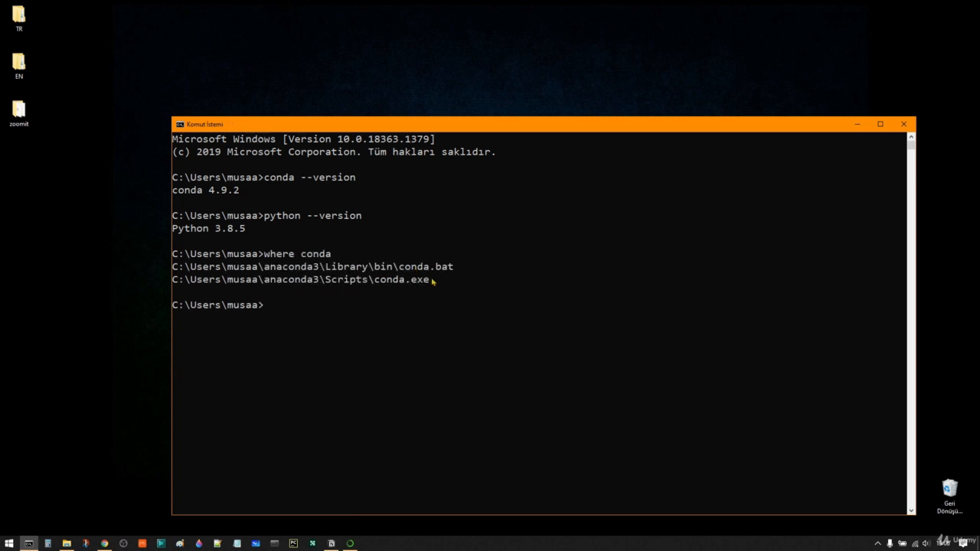
drag(432, 281, 173, 270)
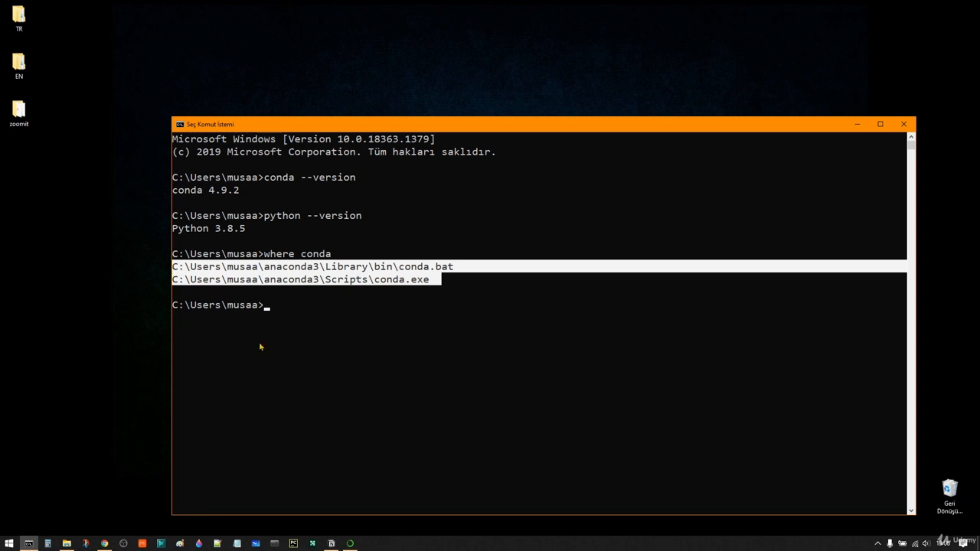
click(273, 306)
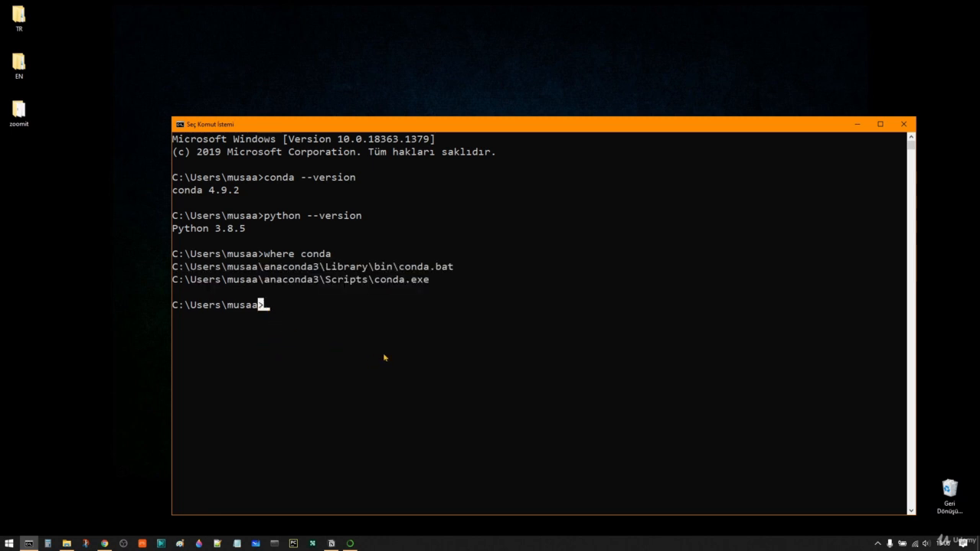
click(377, 292)
Step: Bring Anaconda Navigator back up and return to the Anaconda_Install.ipynb notebook in the browser
click(350, 543)
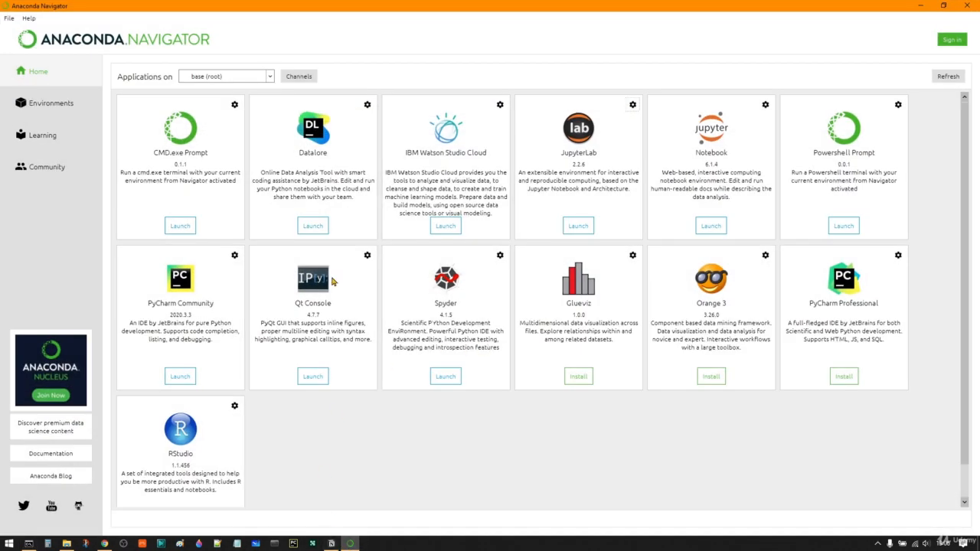
click(104, 544)
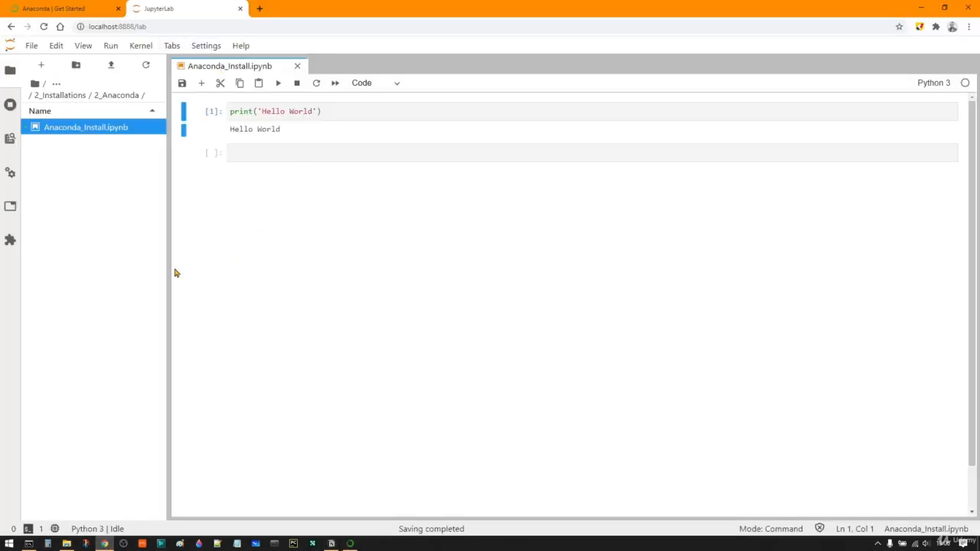